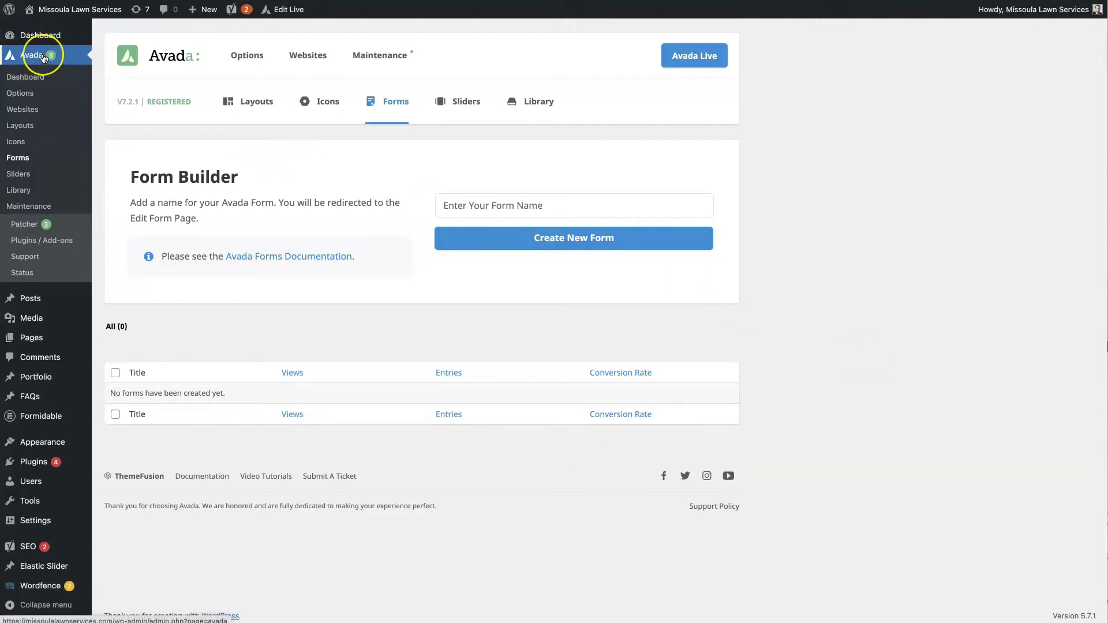
click(32, 98)
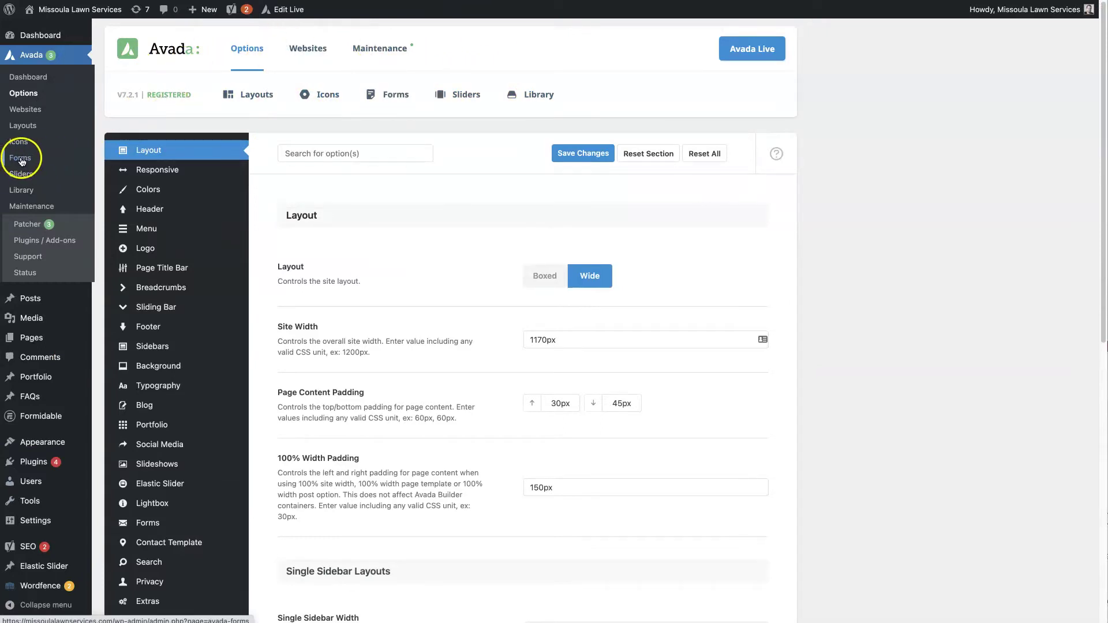
mouse_move(387, 95)
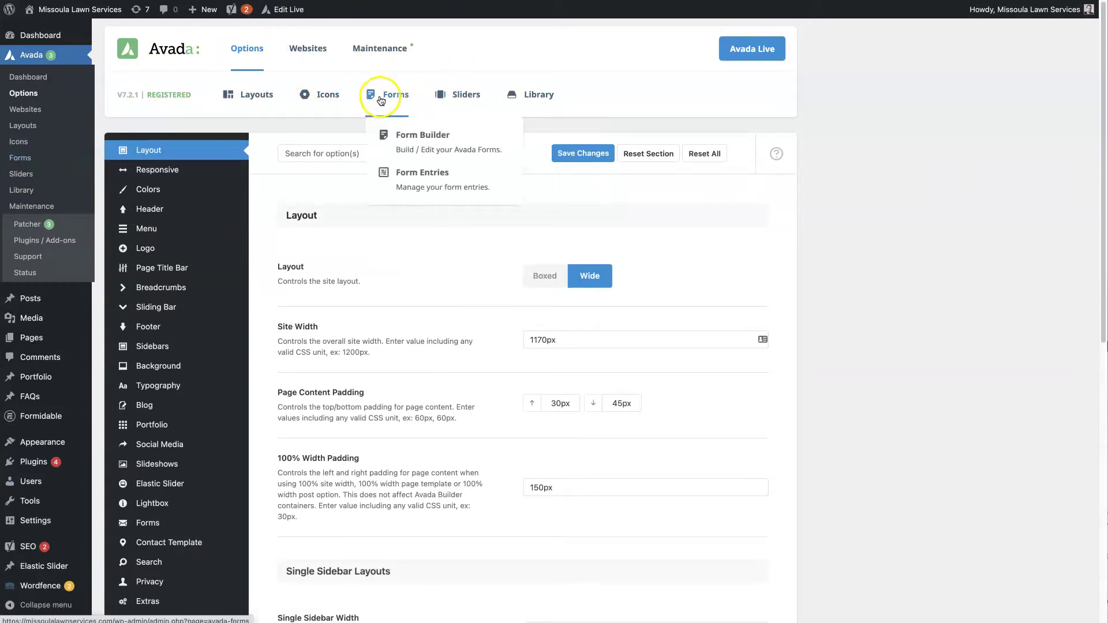
right_click(431, 186)
click(465, 186)
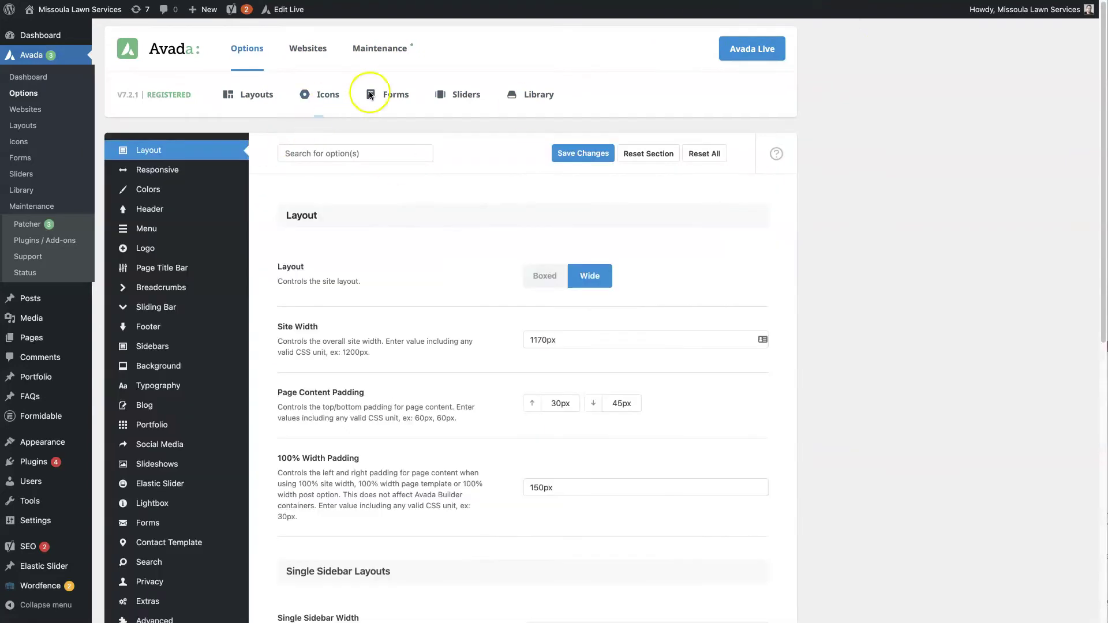
mouse_move(369, 94)
click(411, 134)
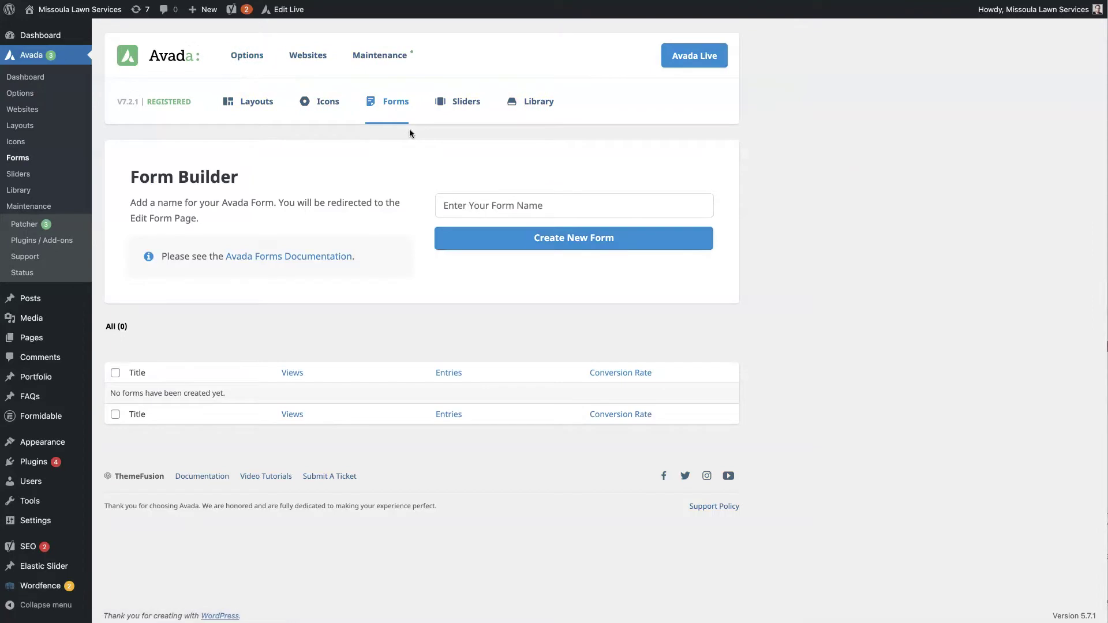
Step: Enter 'Contact Us' as the form name and create the new form
click(470, 205)
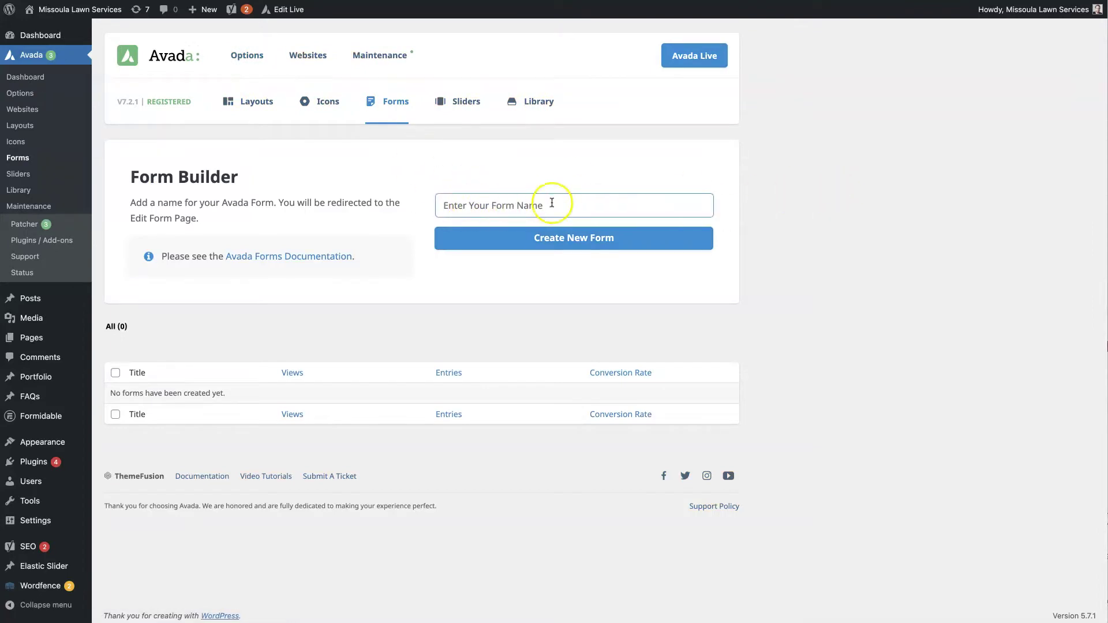
click(516, 207)
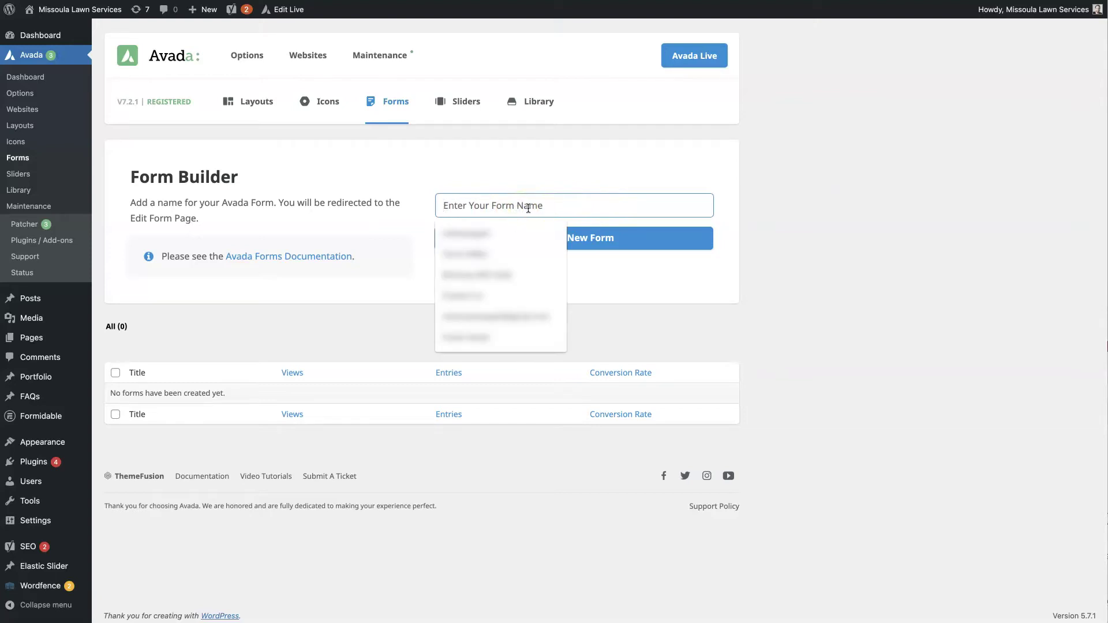
text(Cont)
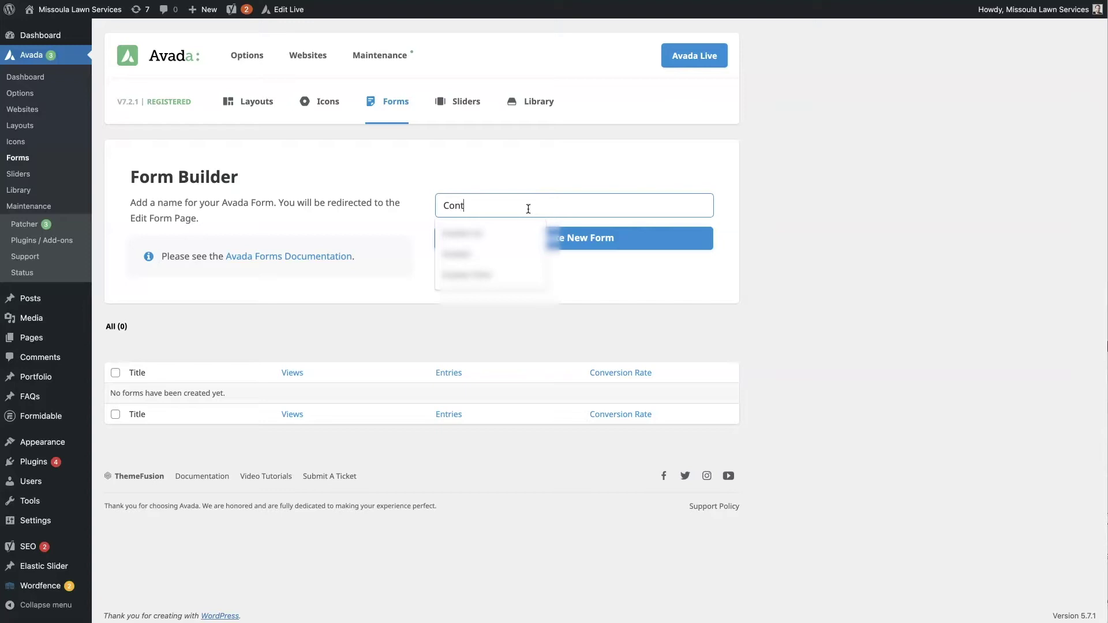
click(506, 234)
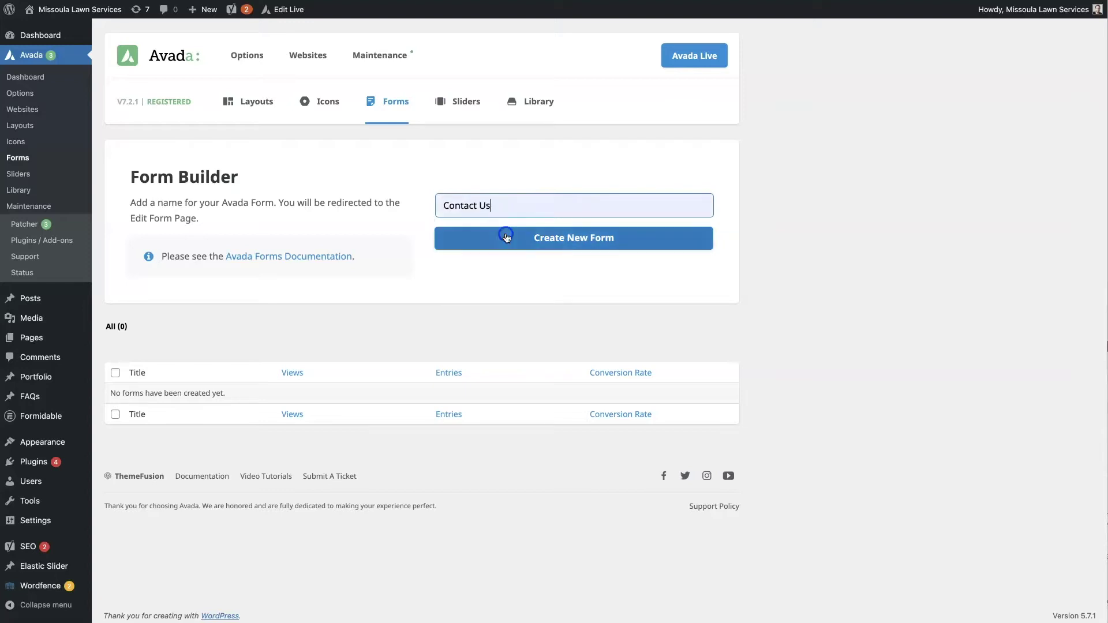
click(588, 238)
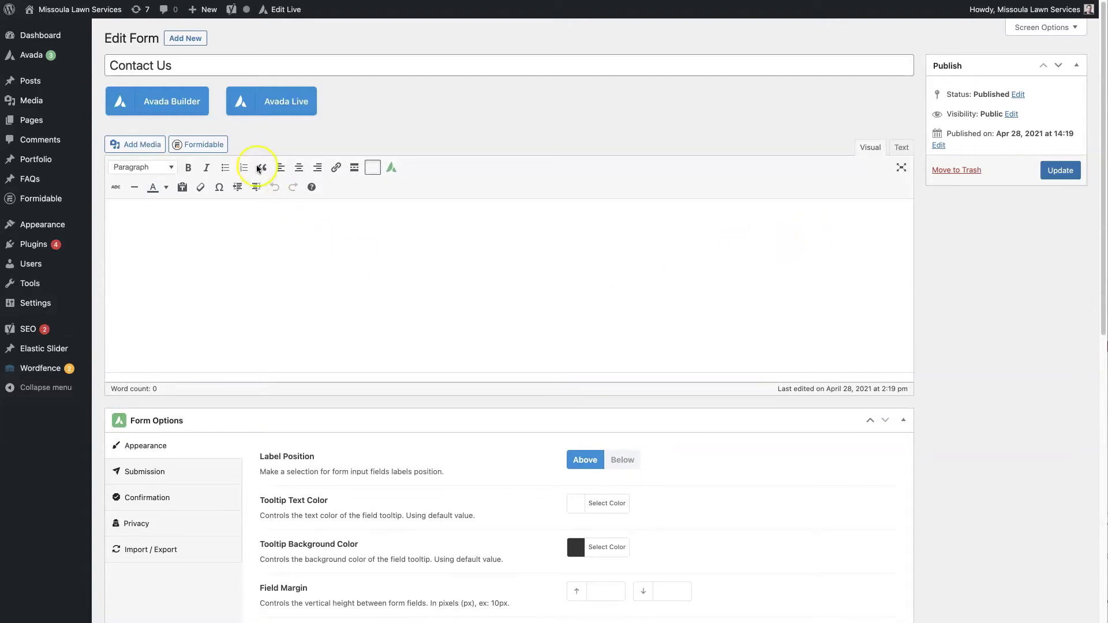
Step: Switch the form to Avada Builder and add a container with one 1/1 full-width column
click(153, 101)
click(467, 316)
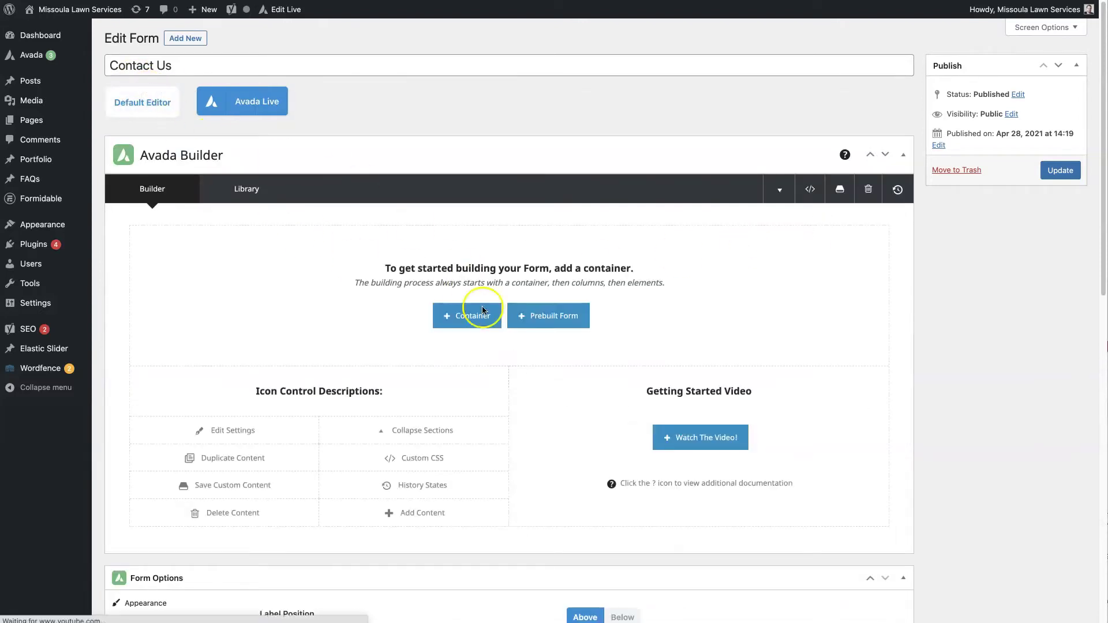
click(448, 165)
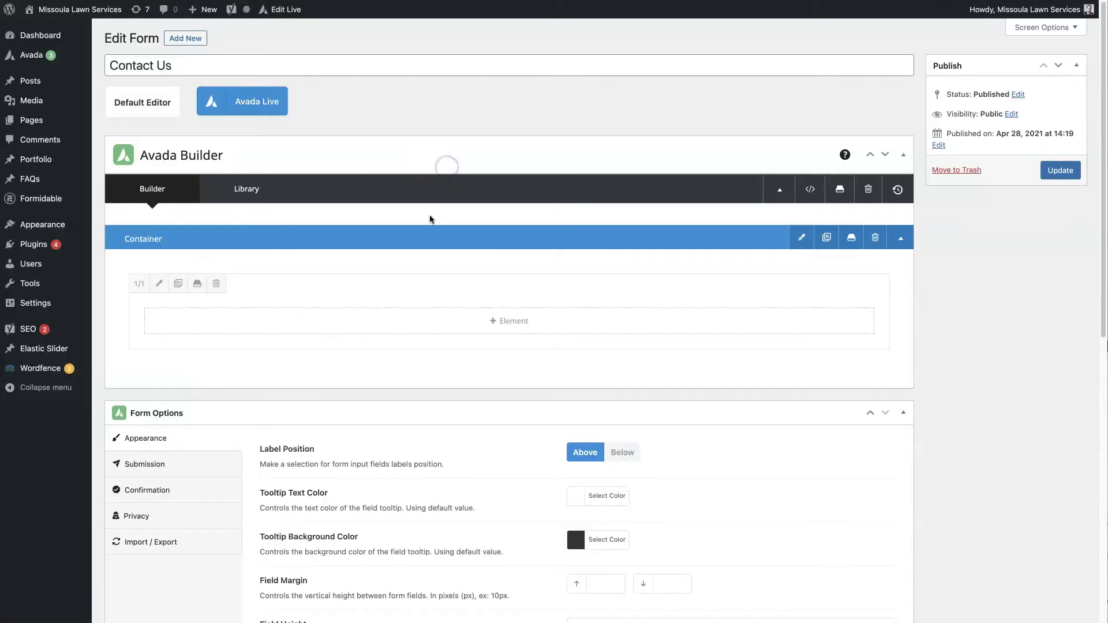
click(513, 319)
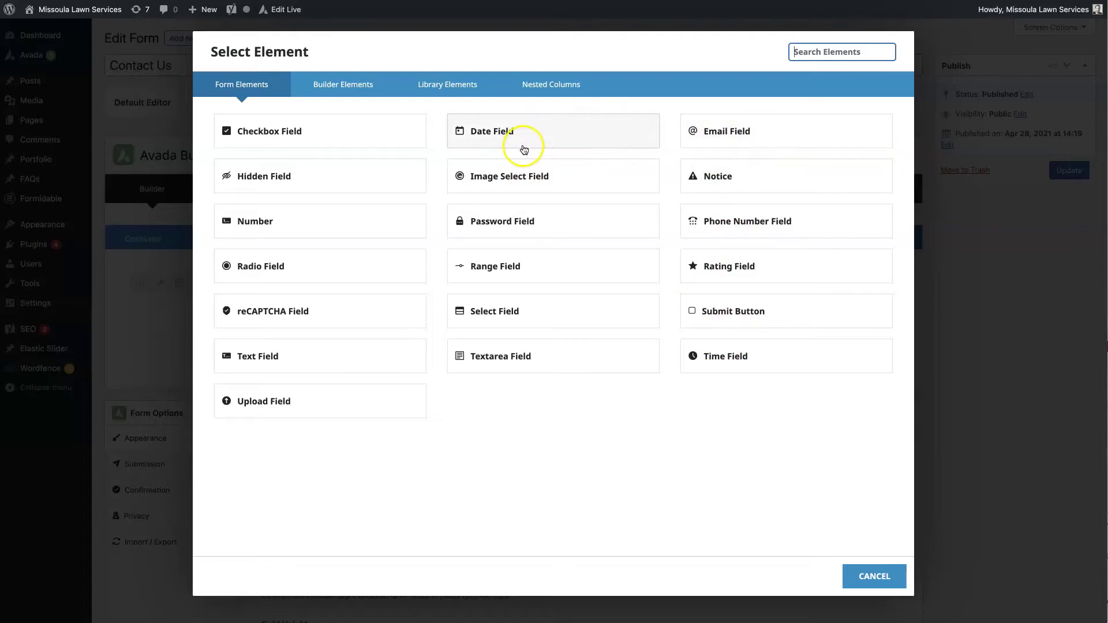
Step: Add an Email Field with label 'Email' and field name 'email'
click(716, 141)
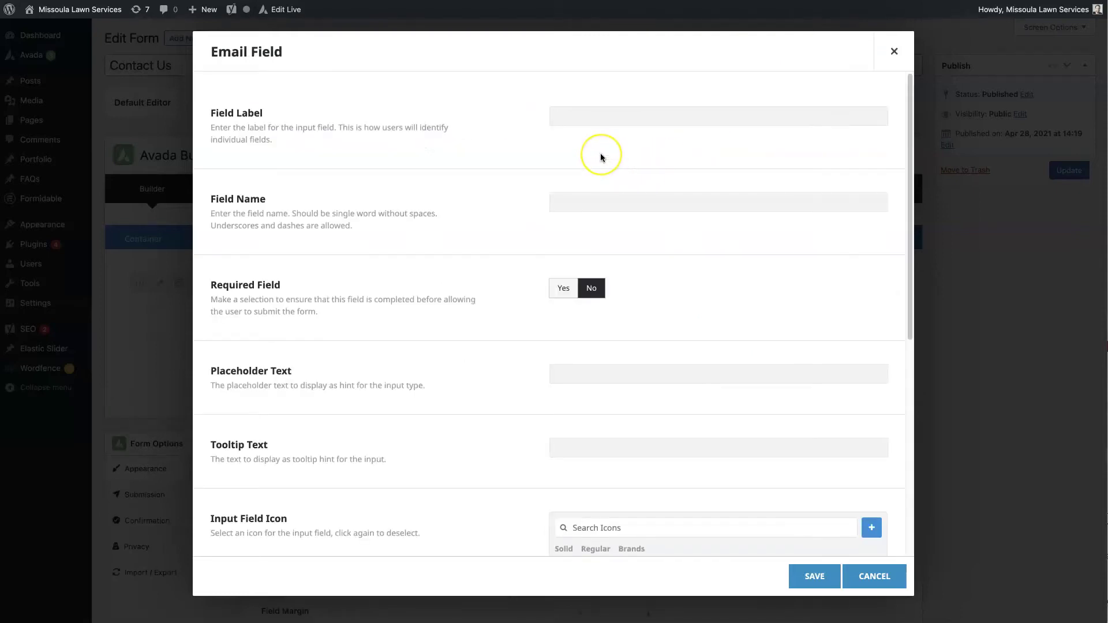
text(Email Ad)
key(BackSpace)
key(BackSpace)
key(BackSpace)
double_click(597, 112)
key(ctrl+c)
click(580, 202)
text(email)
key(ctrl+v)
drag(606, 202, 580, 201)
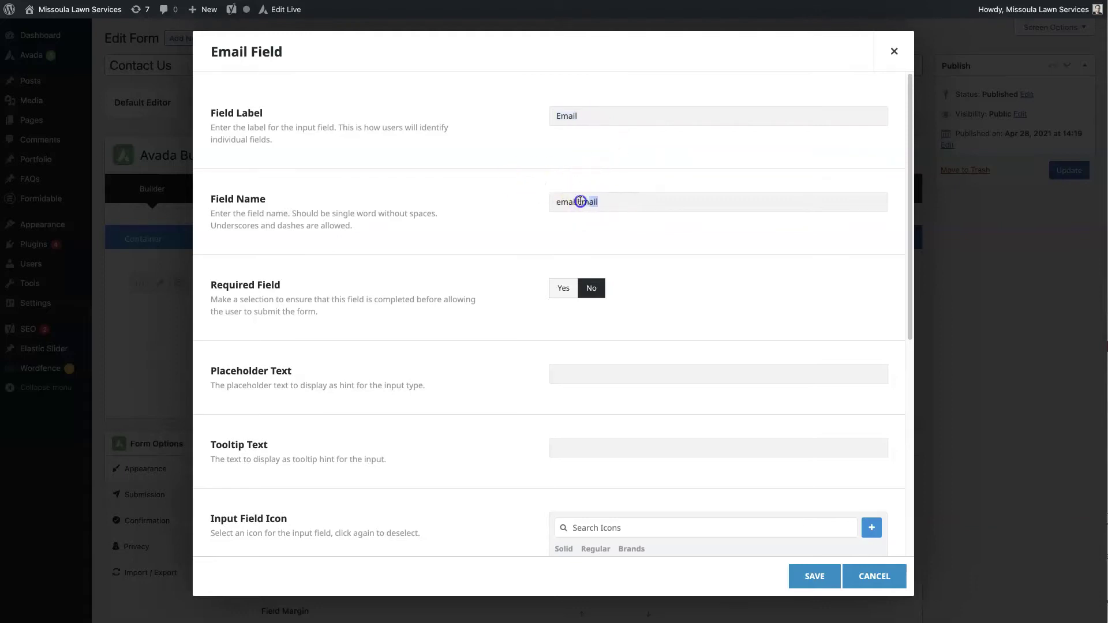
key(BackSpace)
drag(381, 128, 426, 127)
click(403, 157)
Step: Make the Email field required, give it an envelope icon, and save it
click(564, 283)
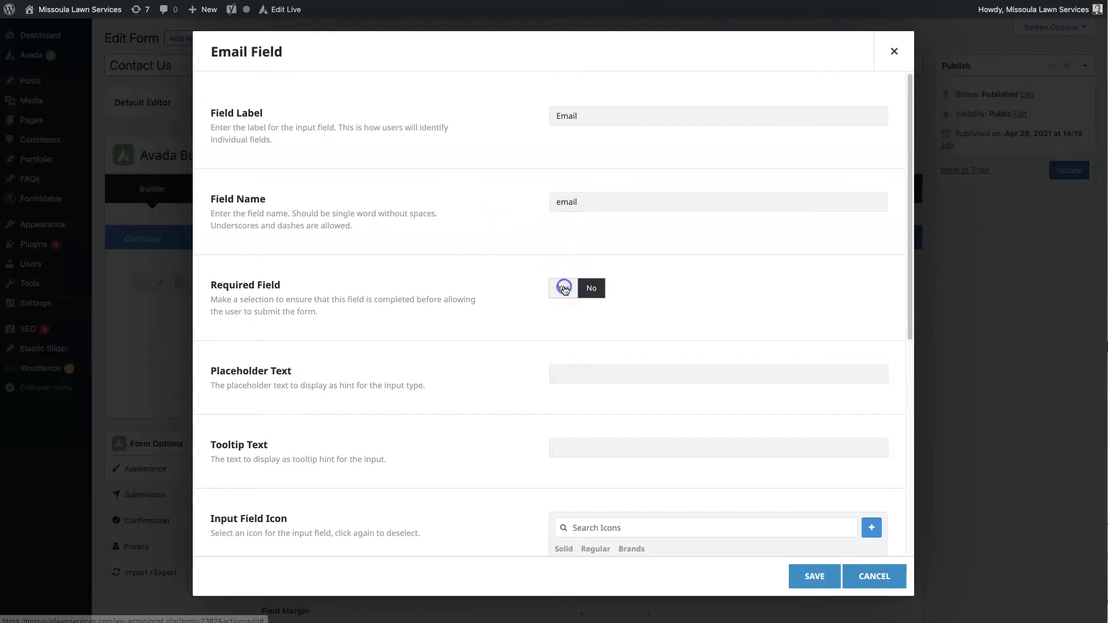
click(587, 294)
click(570, 290)
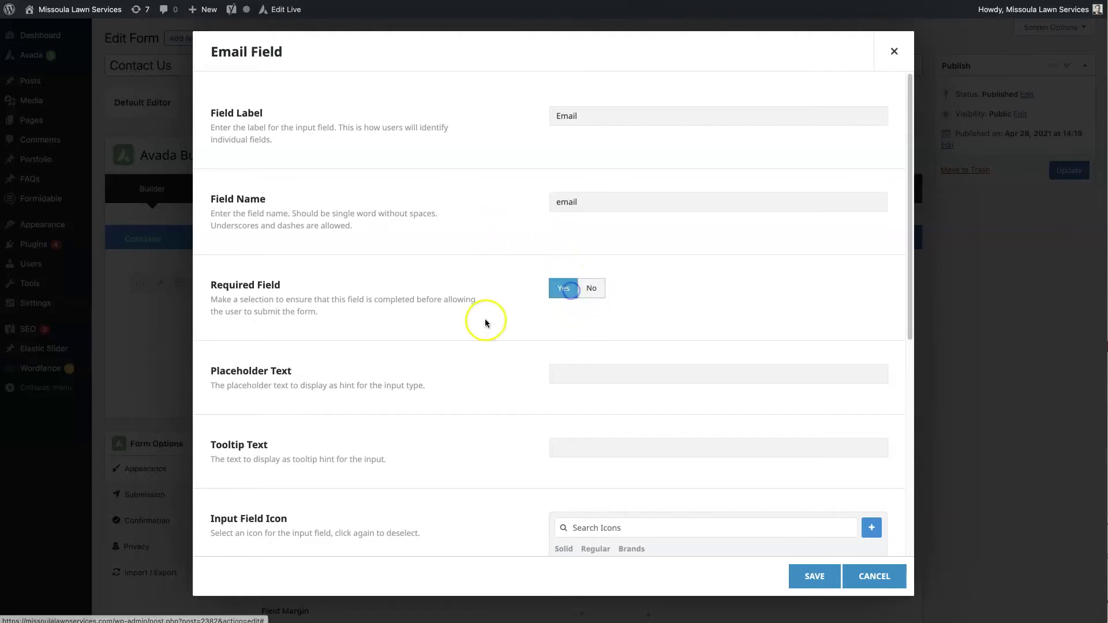
scroll(495, 320, down, 2)
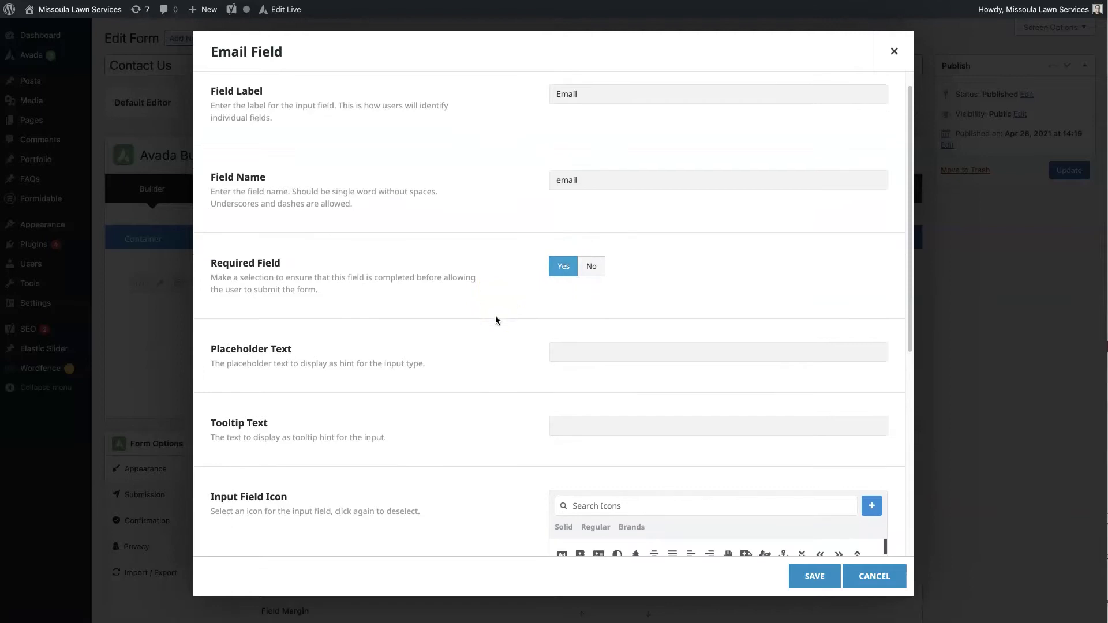
click(562, 300)
click(511, 325)
scroll(511, 325, down, 5)
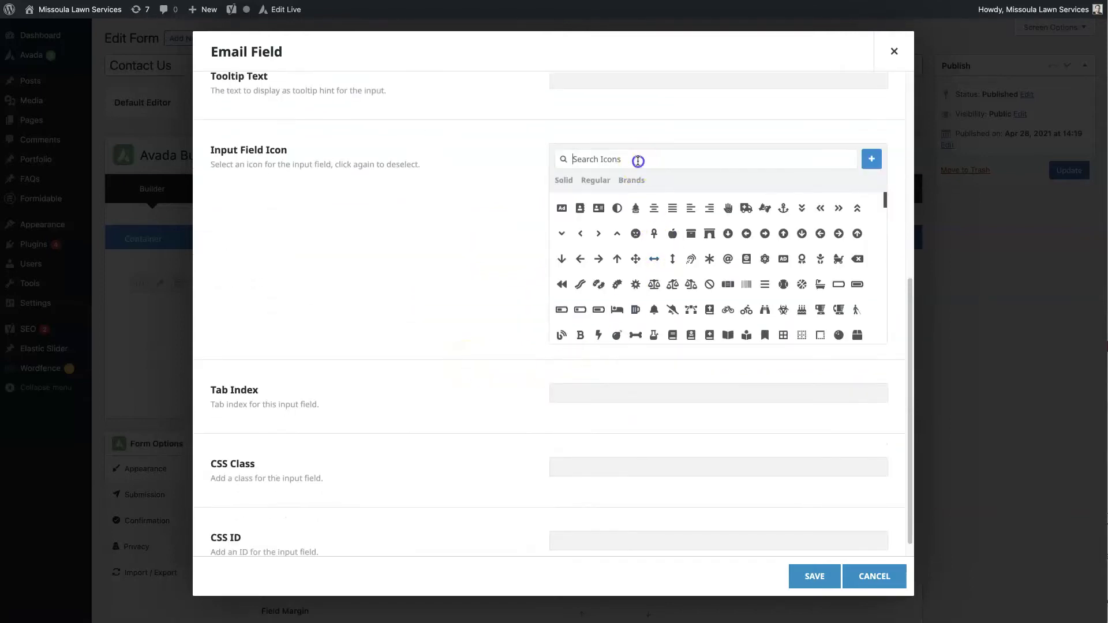
text(email)
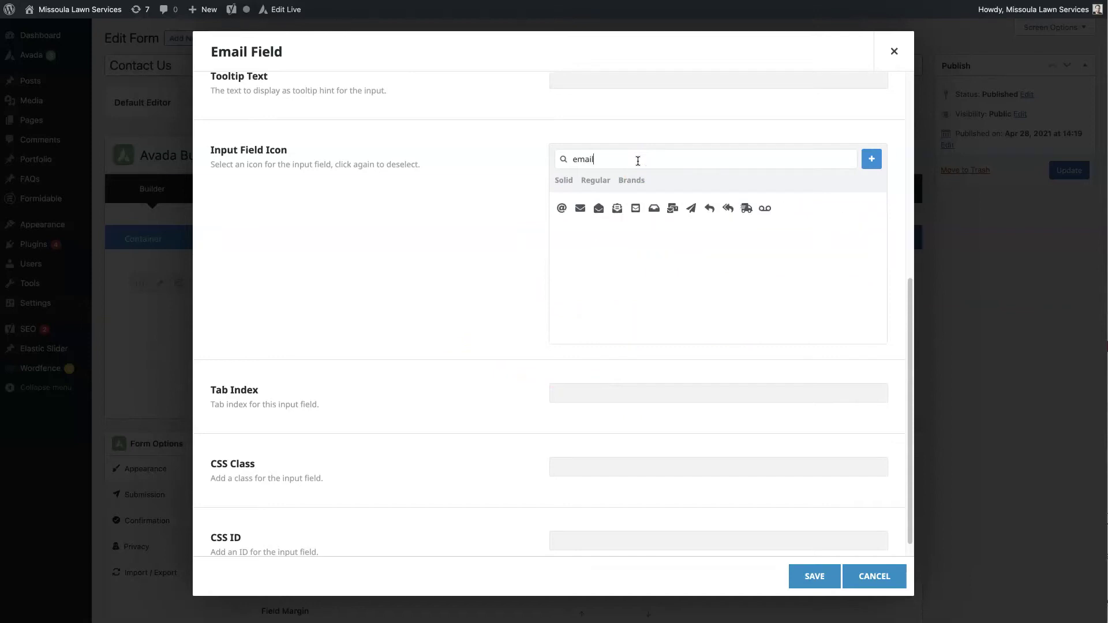
click(579, 210)
click(467, 265)
scroll(478, 262, down, 1)
click(811, 575)
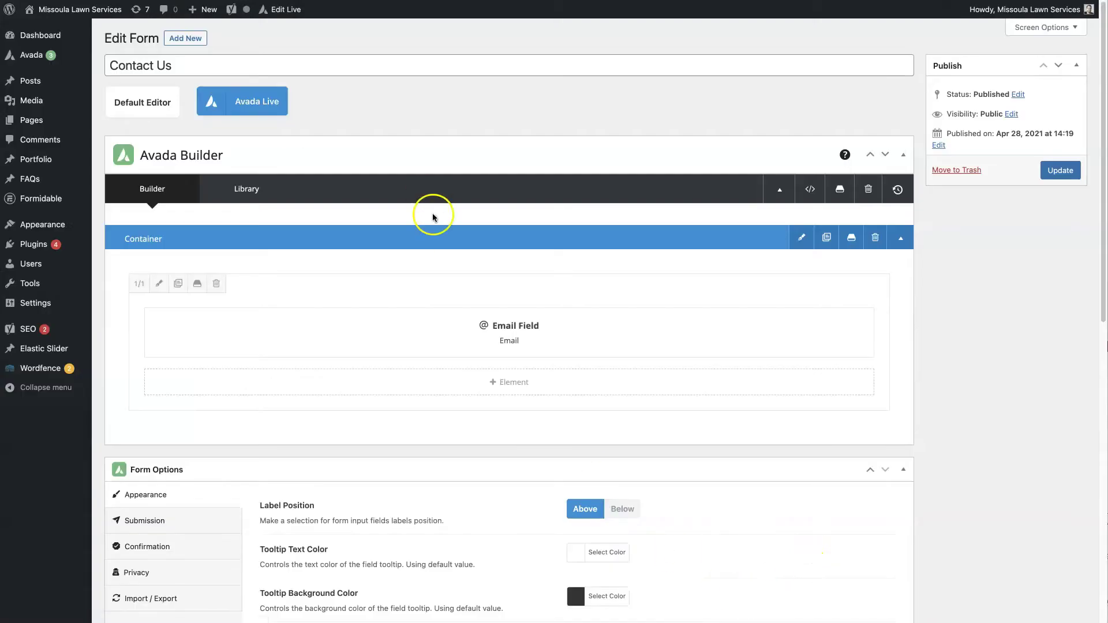
Step: Add a required single-line text field labelled 'Name' and save it
click(506, 387)
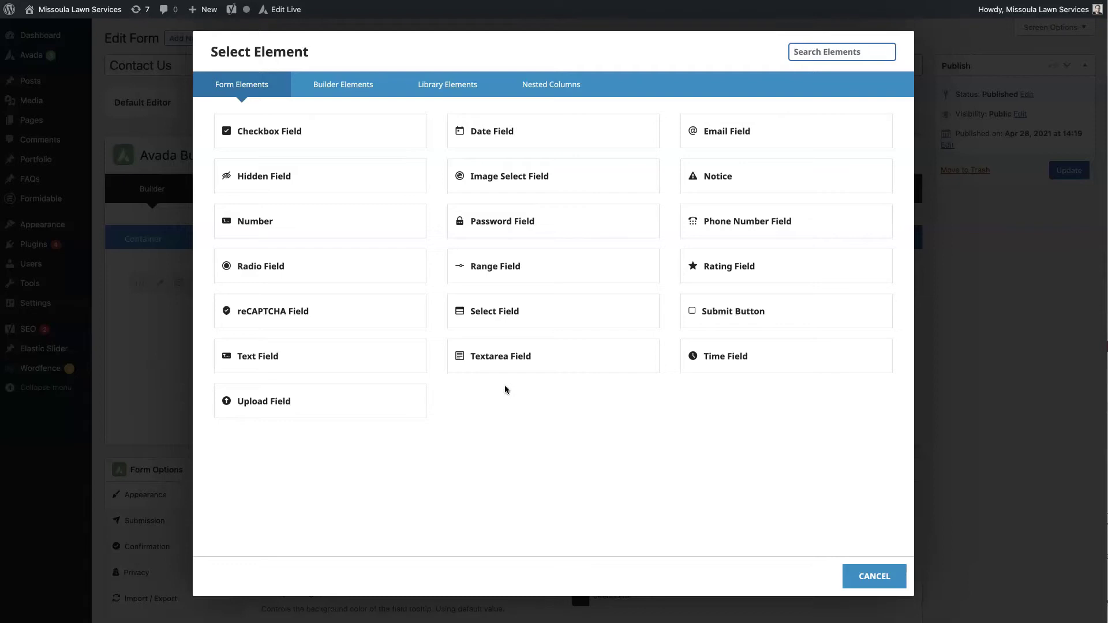
click(518, 356)
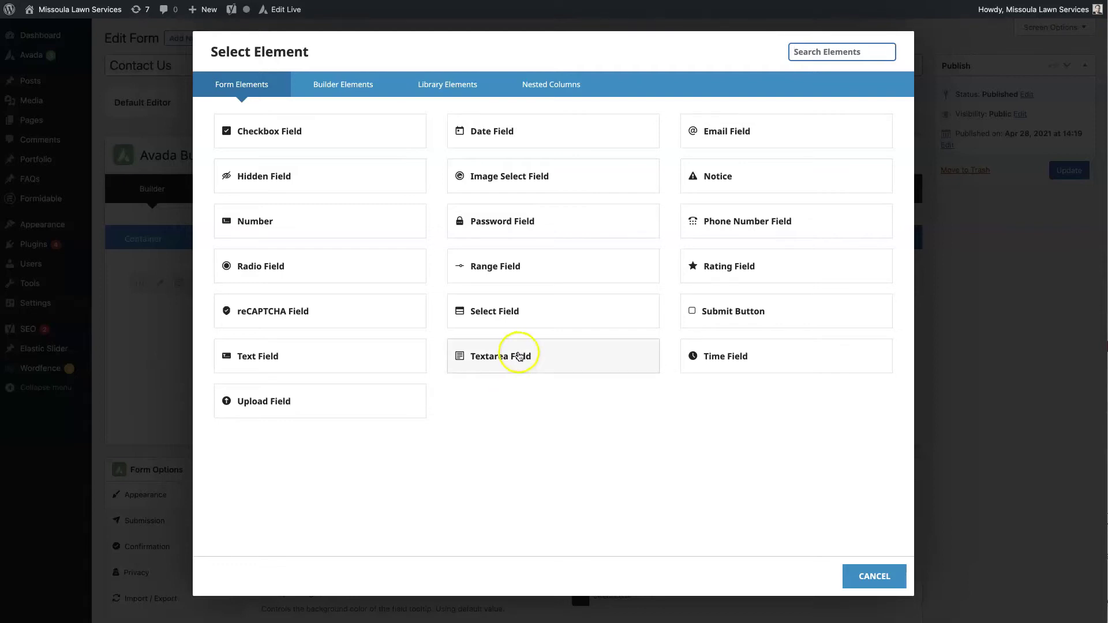
click(342, 354)
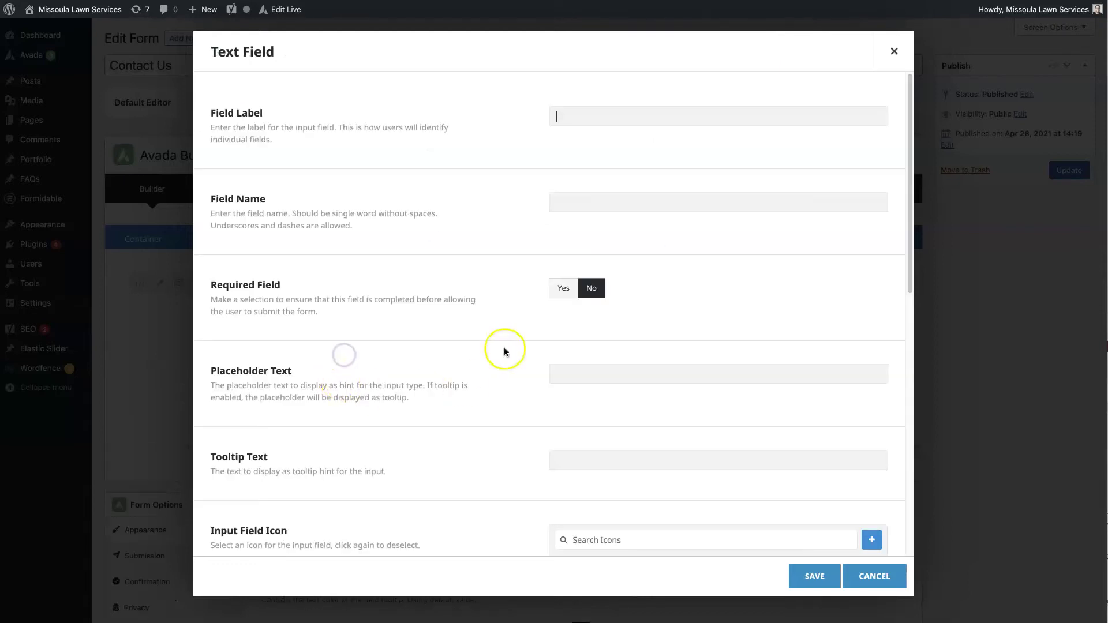
click(599, 119)
text(Name)
click(560, 140)
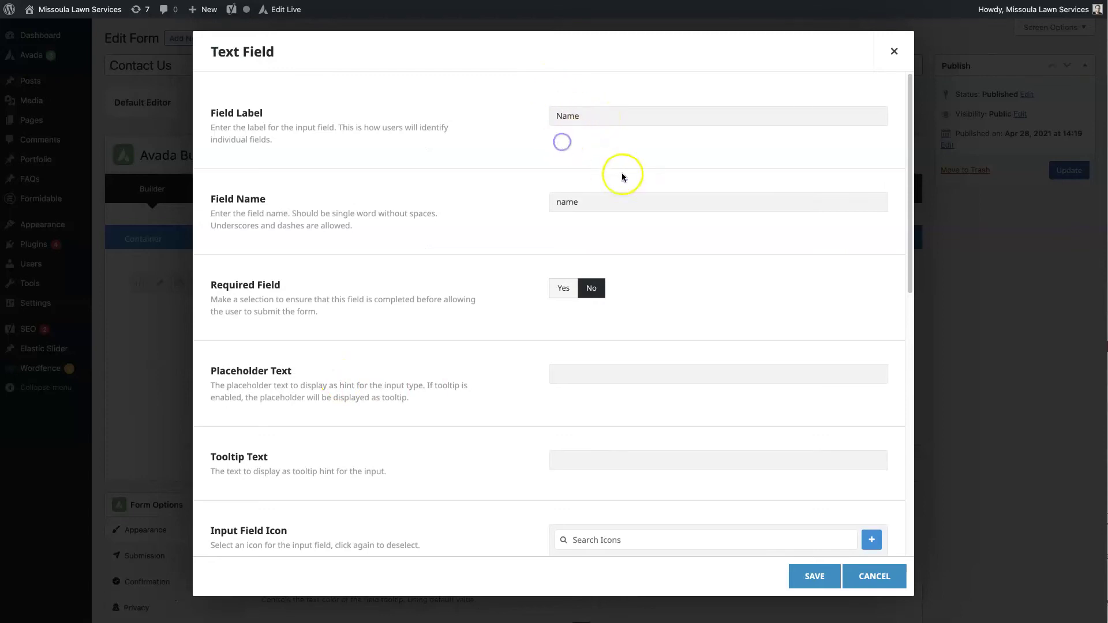
click(559, 289)
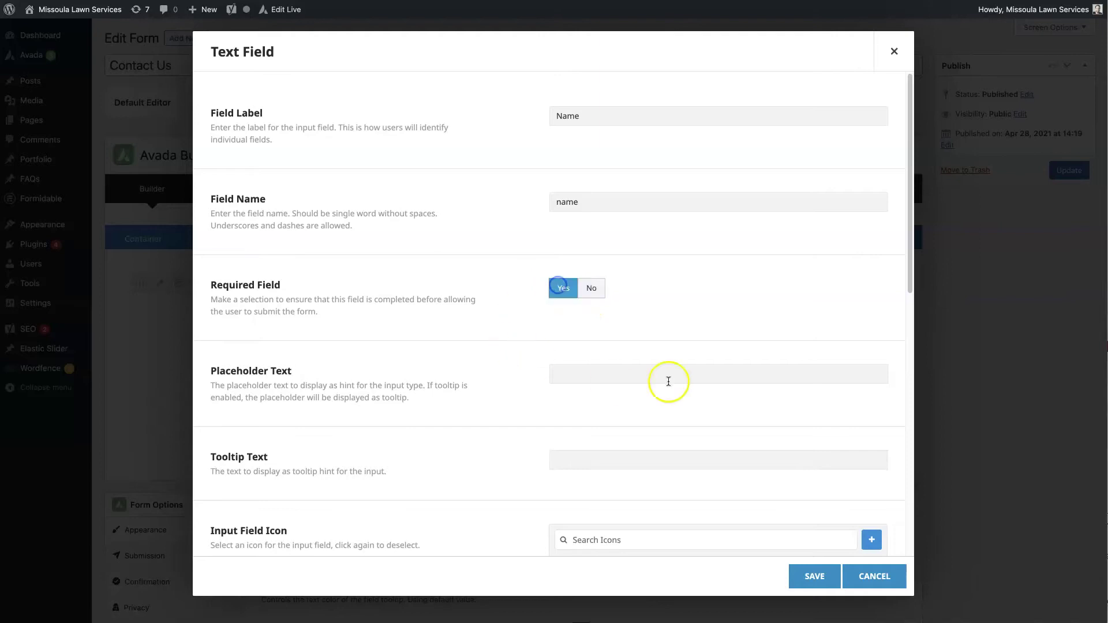
click(811, 577)
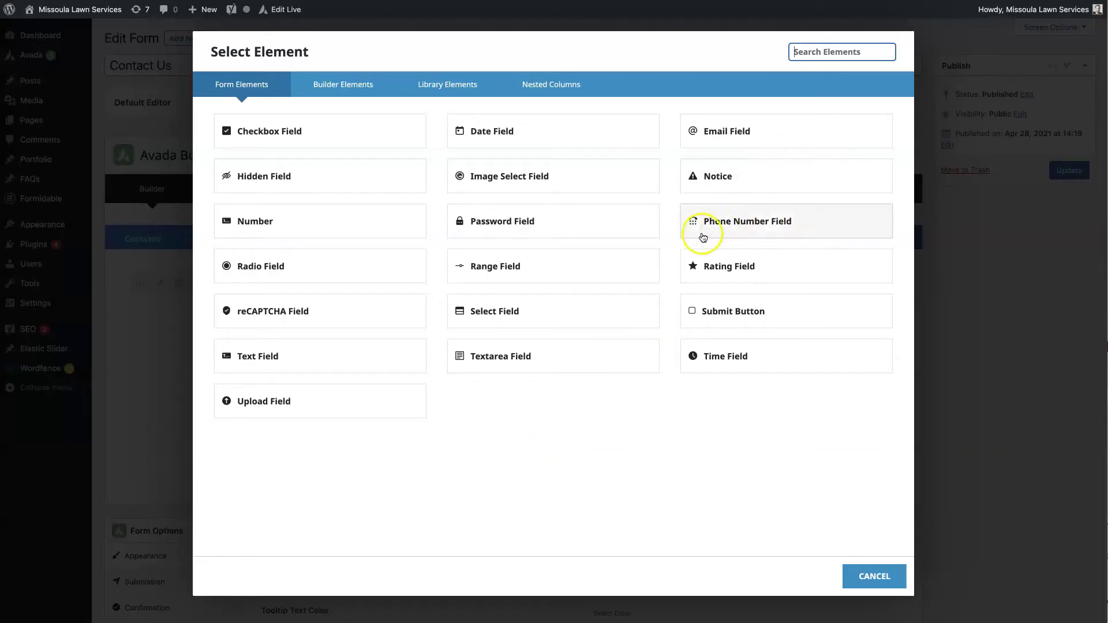
Step: Add a Phone Number Field labelled 'Phone' below Email and save it
click(703, 235)
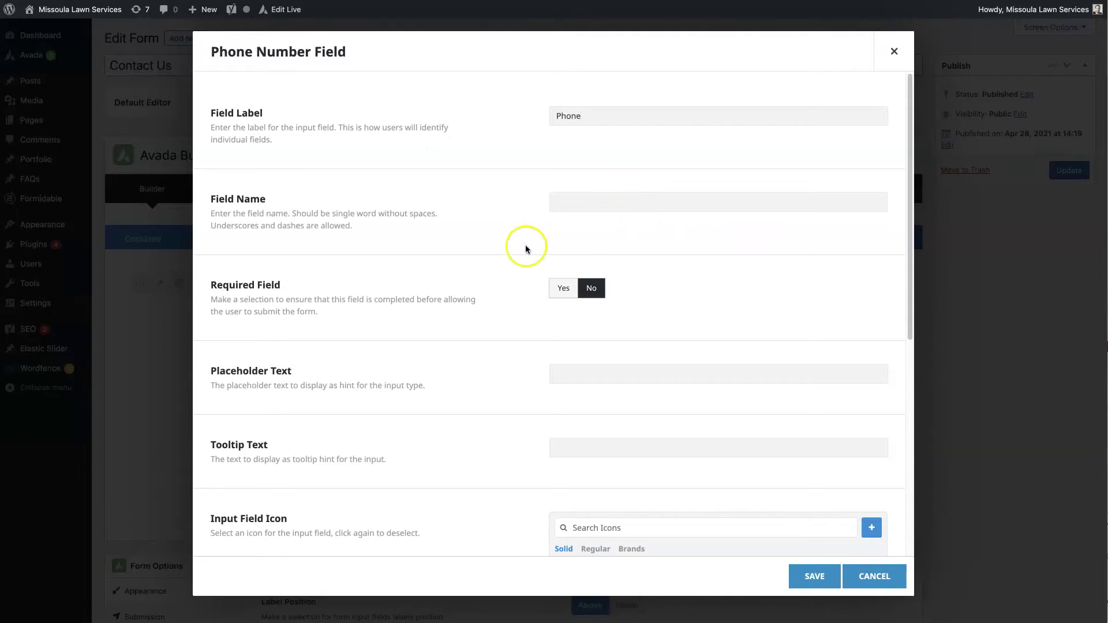
click(496, 158)
click(814, 577)
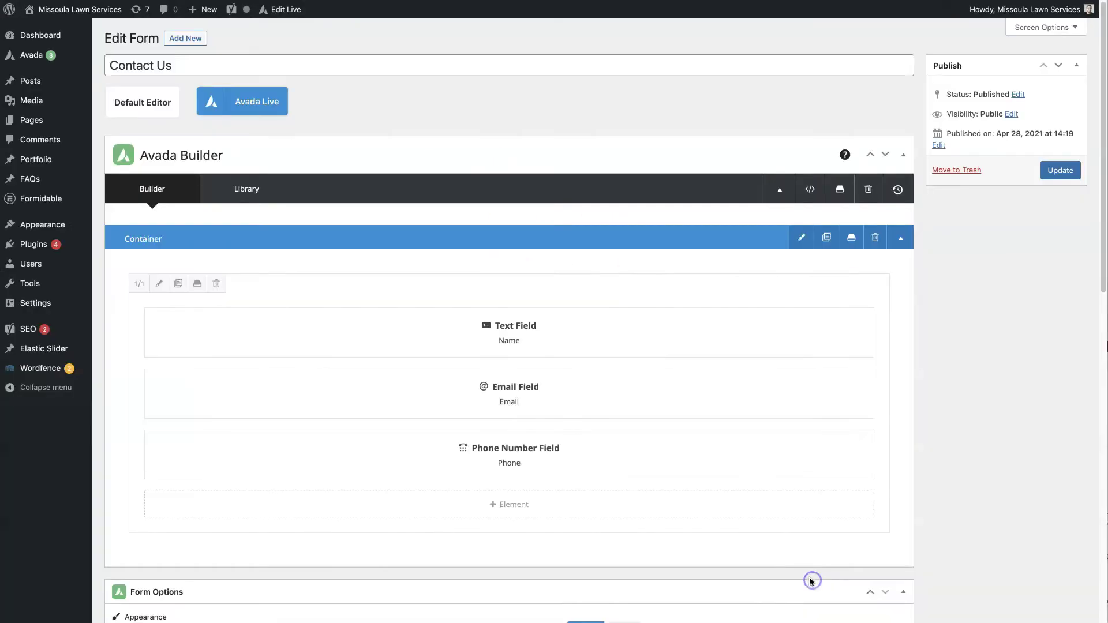
click(554, 507)
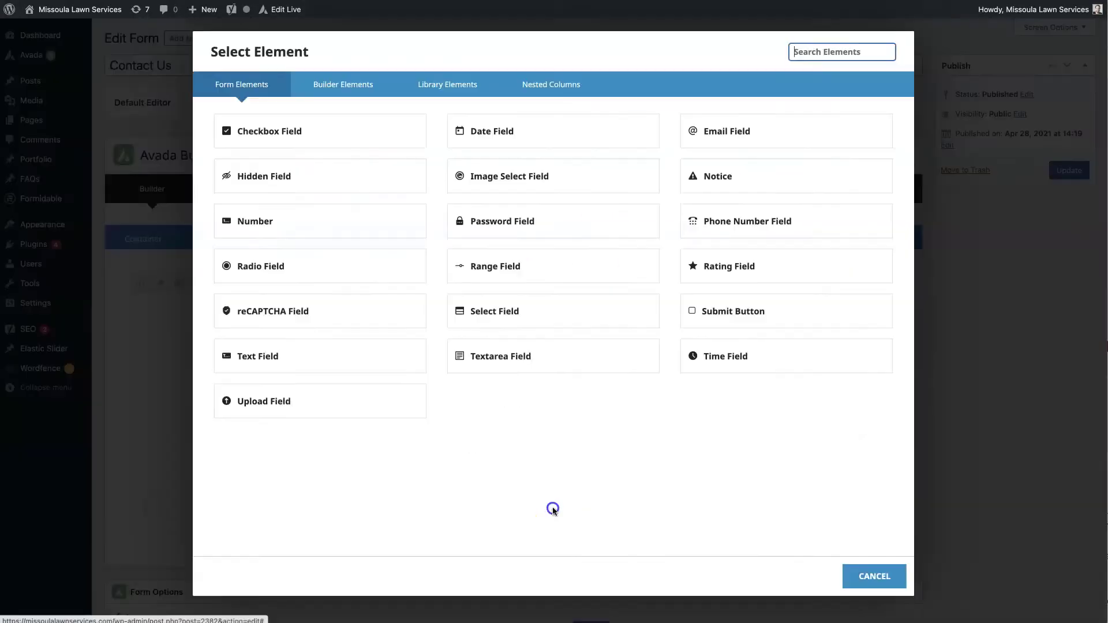
Step: Add a Submit Button with text 'Submit', check its Design options, and save it
click(755, 318)
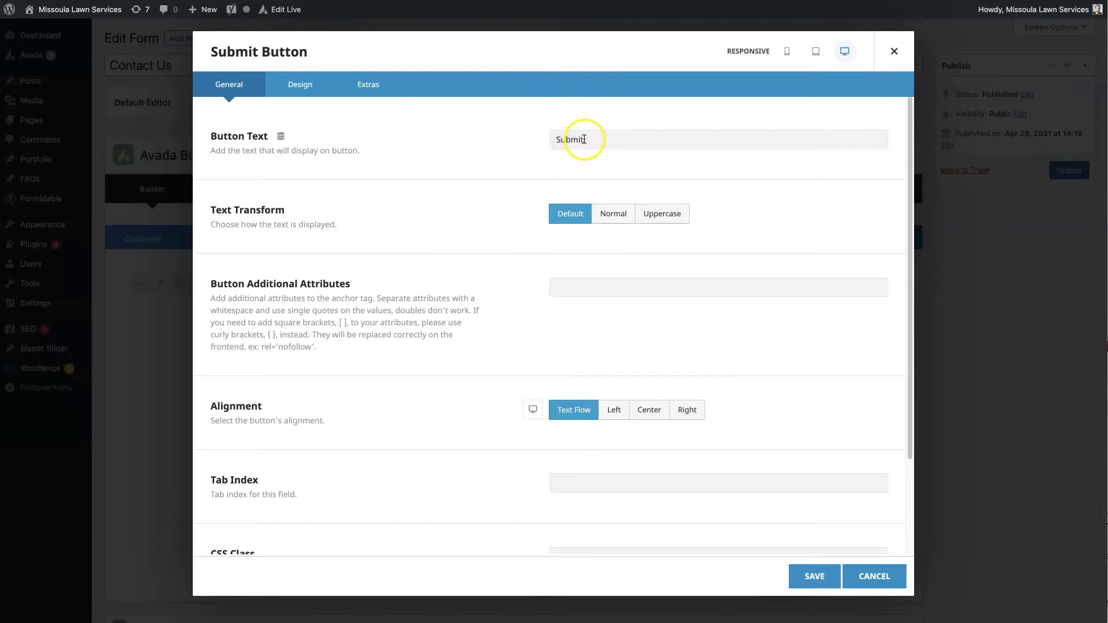
drag(583, 143, 531, 143)
click(557, 141)
scroll(452, 450, down, 2)
scroll(452, 451, up, 2)
click(313, 96)
scroll(468, 321, down, 5)
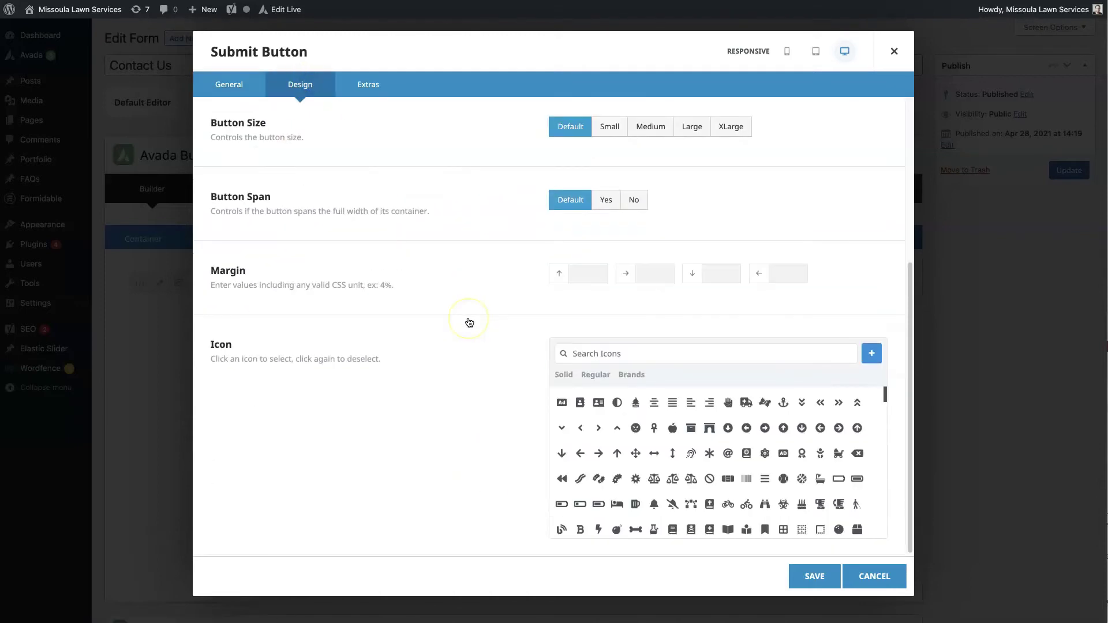
scroll(469, 322, up, 5)
click(229, 85)
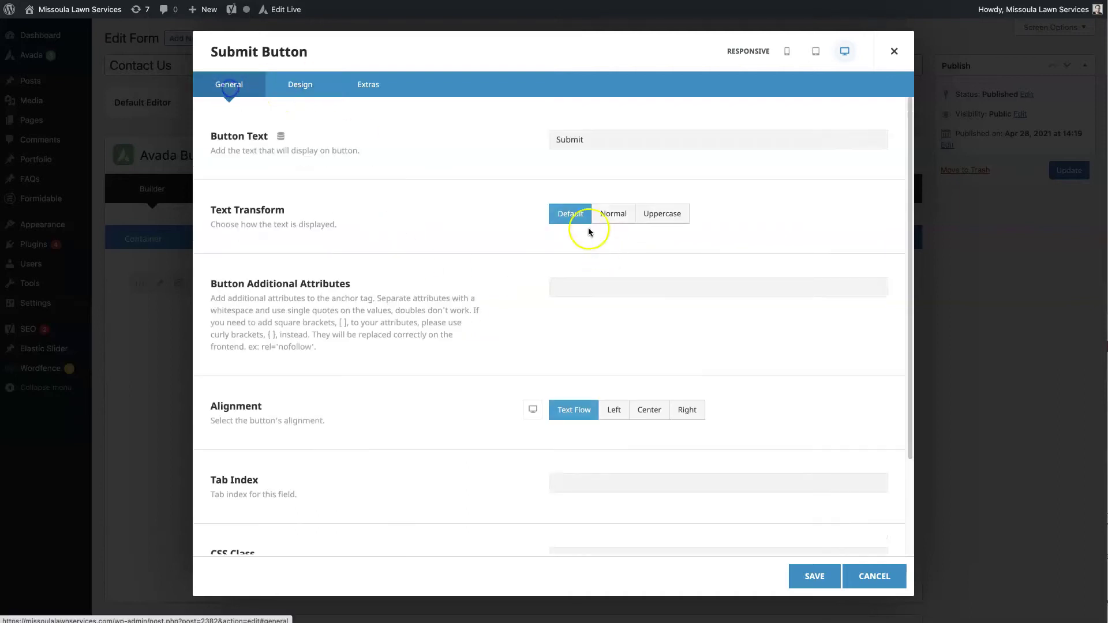
click(811, 576)
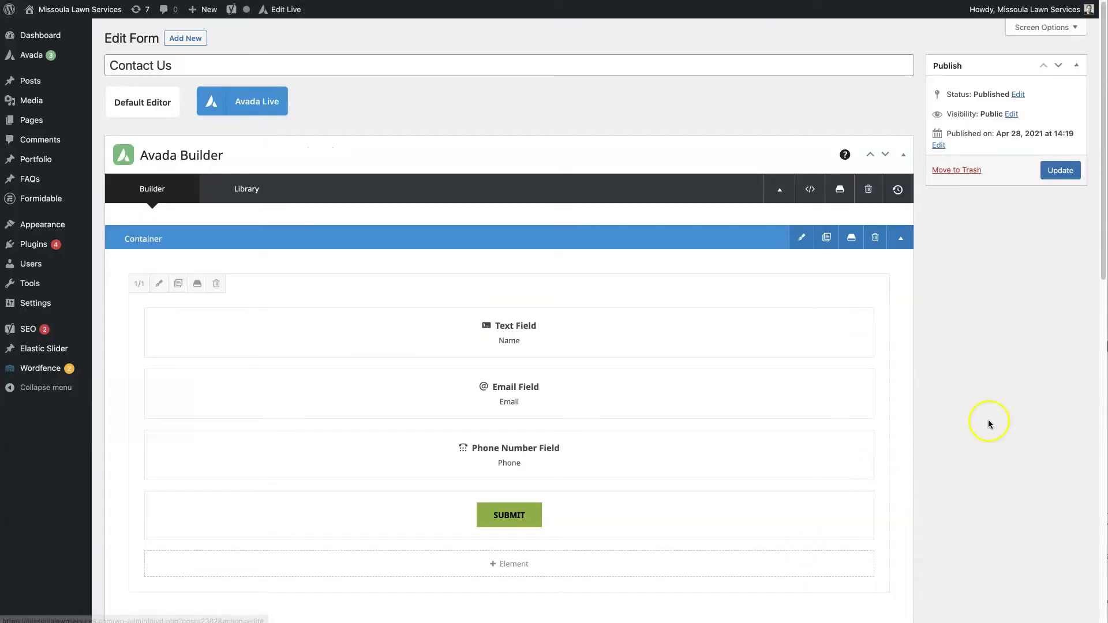
scroll(965, 378, down, 3)
Step: Update the form and review its Form Options submission settings
scroll(965, 379, up, 3)
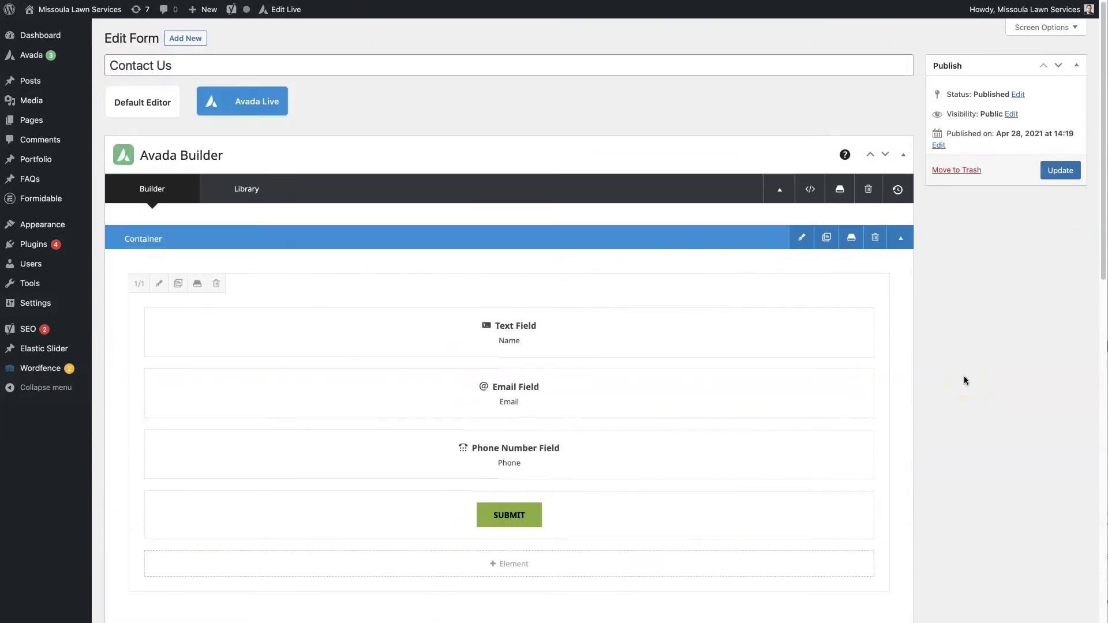
click(1060, 170)
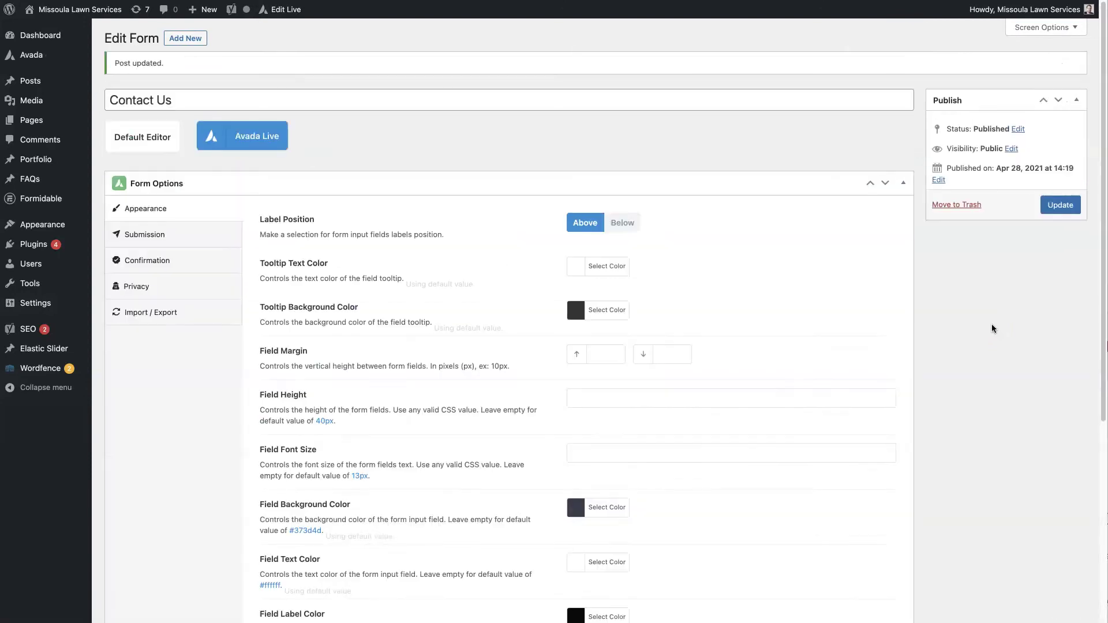
scroll(992, 324, down, 9)
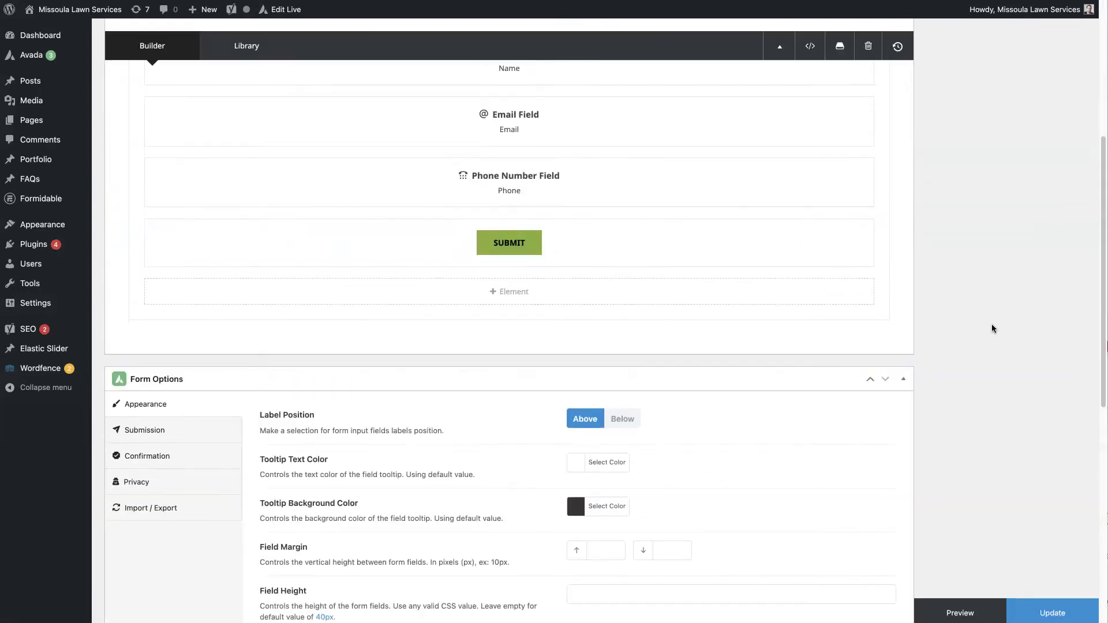
click(344, 290)
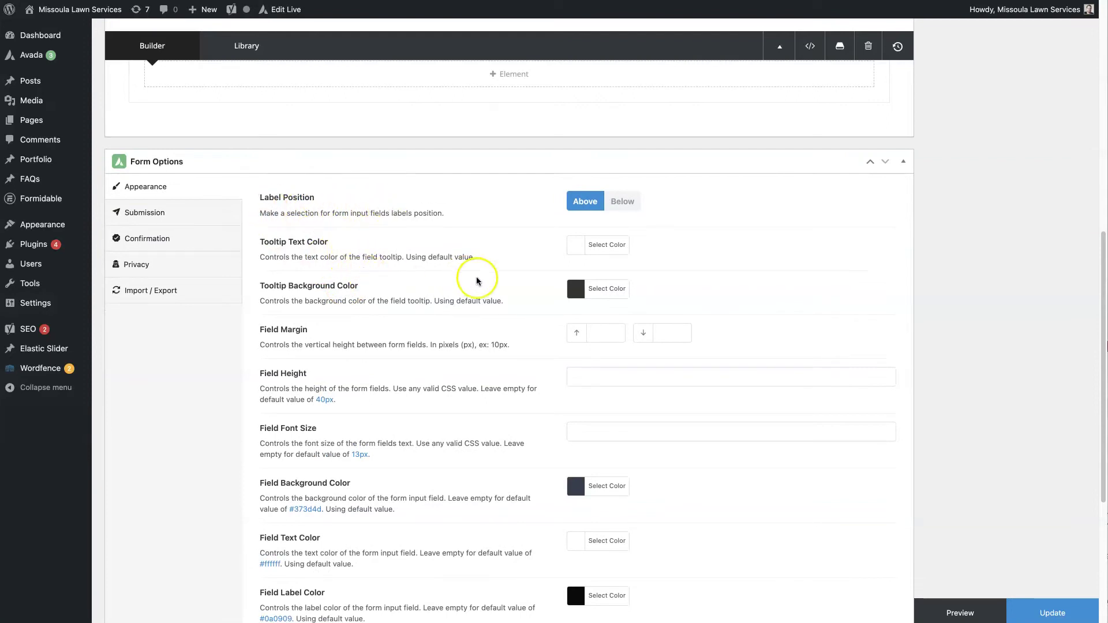
scroll(431, 369, down, 3)
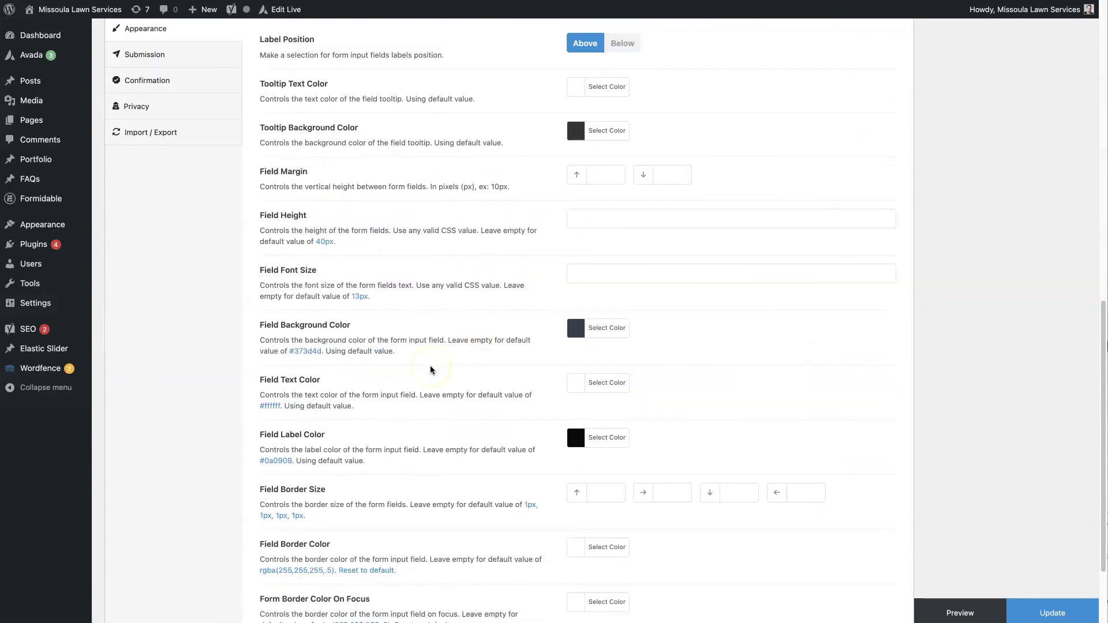
scroll(430, 370, down, 2)
scroll(419, 460, up, 5)
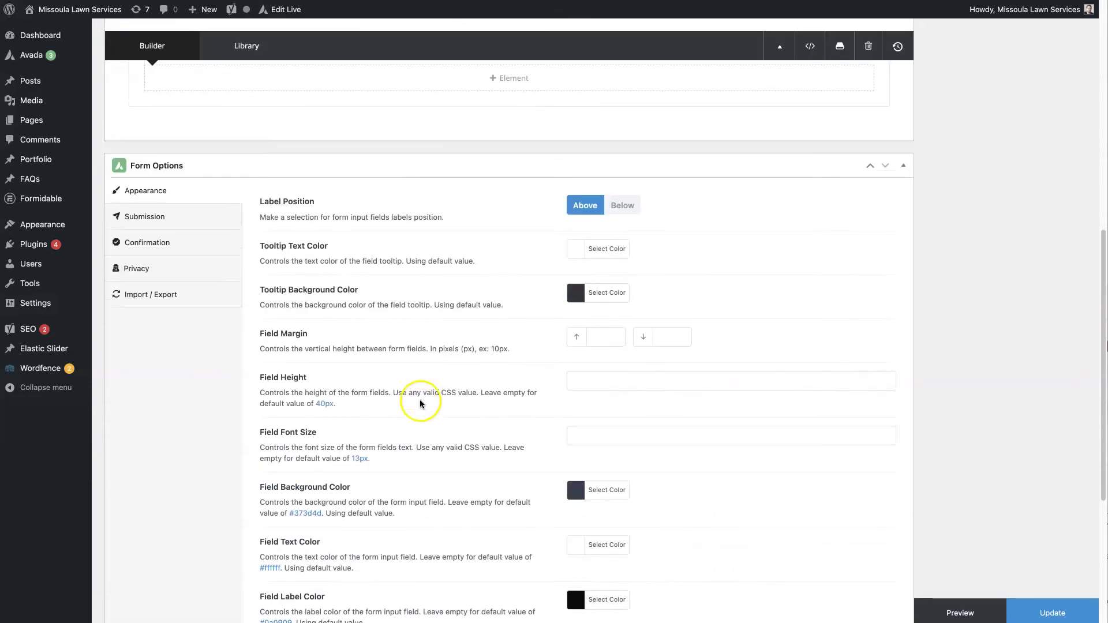
click(178, 218)
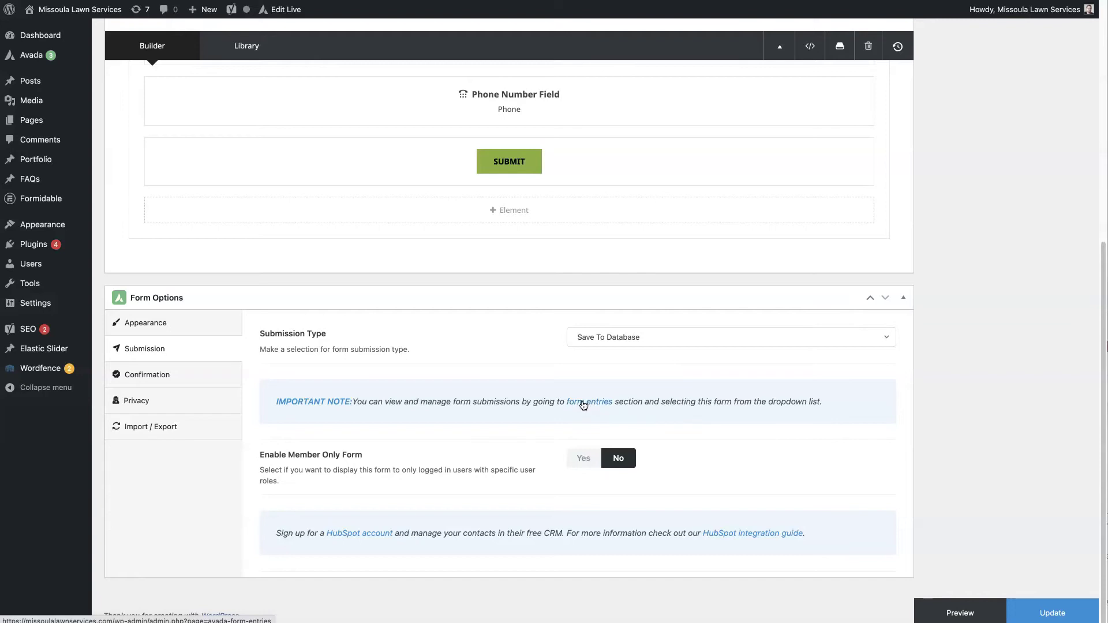
Step: Set the form's confirmation to Redirect To URL with '/thank-you'
click(184, 378)
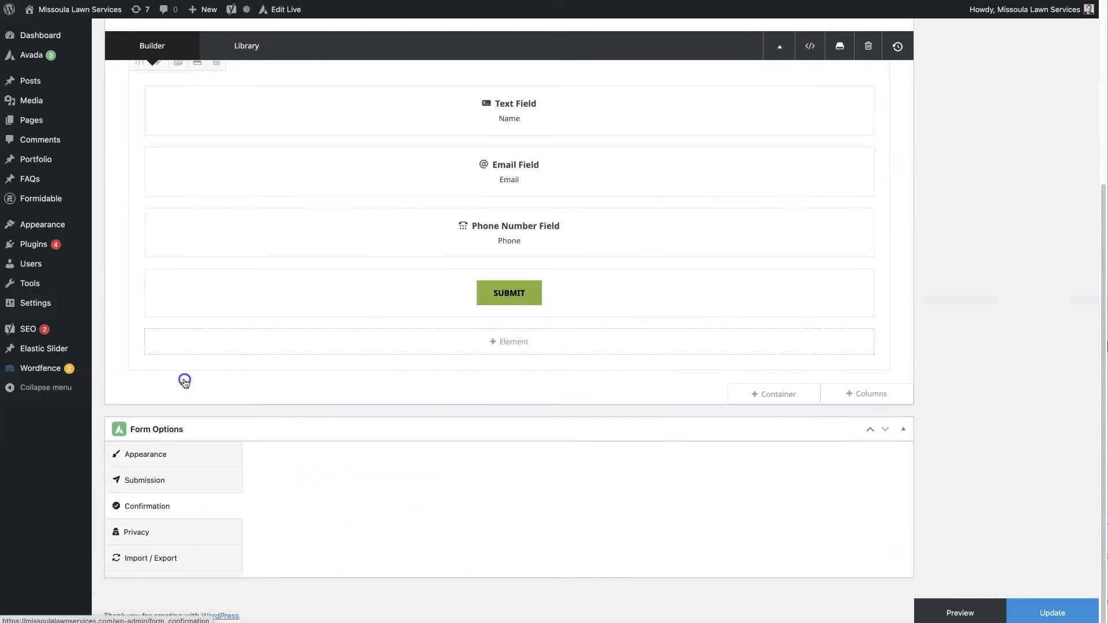
click(610, 469)
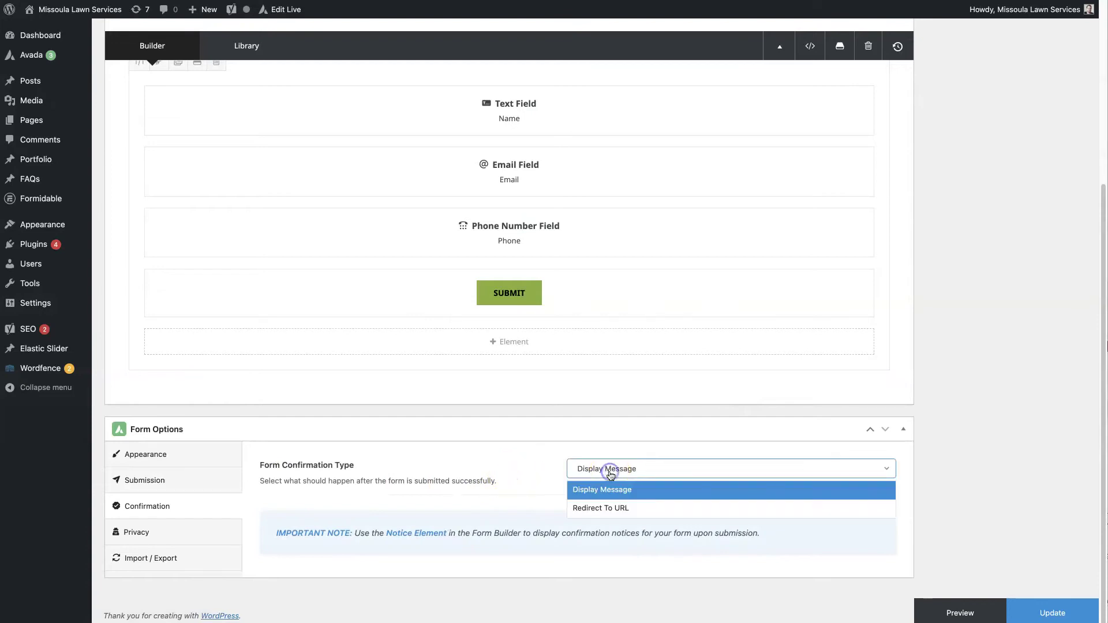
click(629, 505)
click(602, 513)
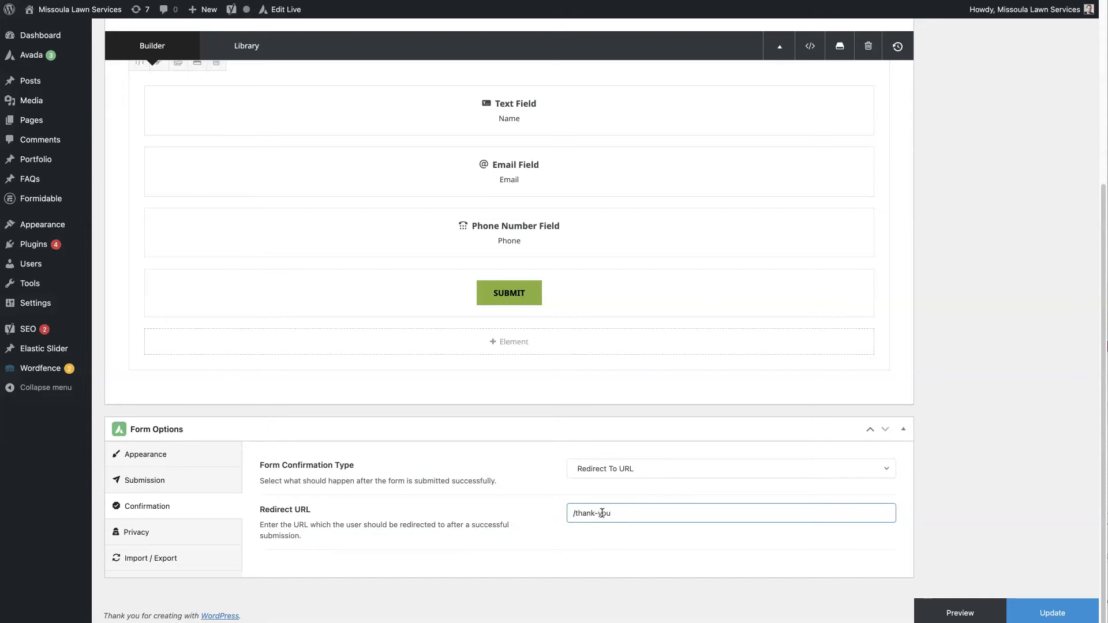
click(490, 506)
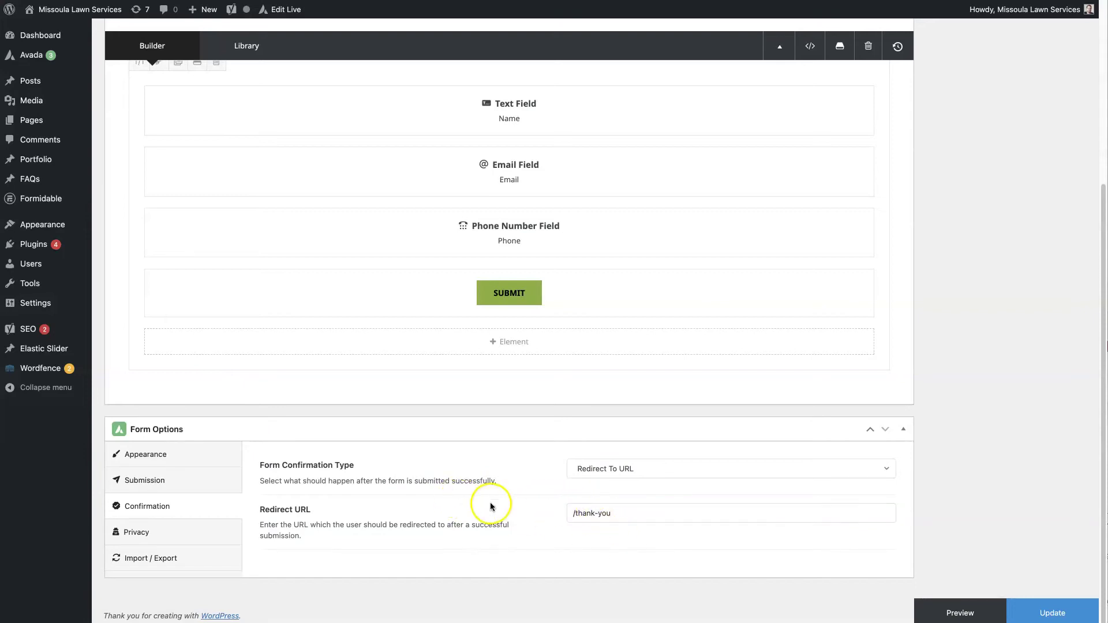
Step: Review the Privacy and Import/Export form options, then return to Appearance
click(229, 533)
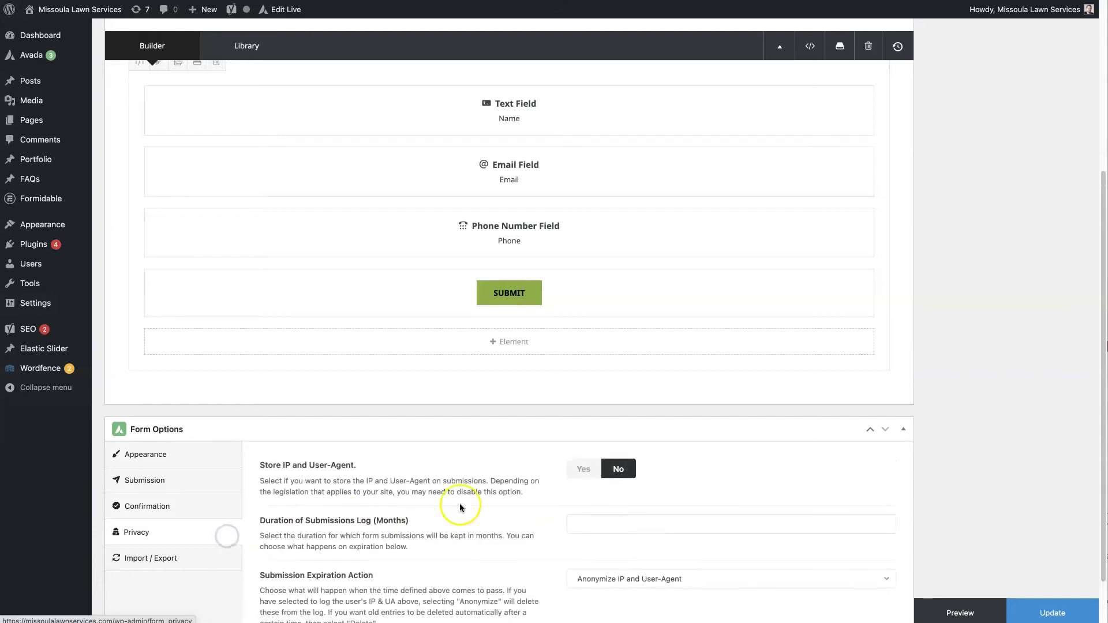
scroll(460, 503, down, 2)
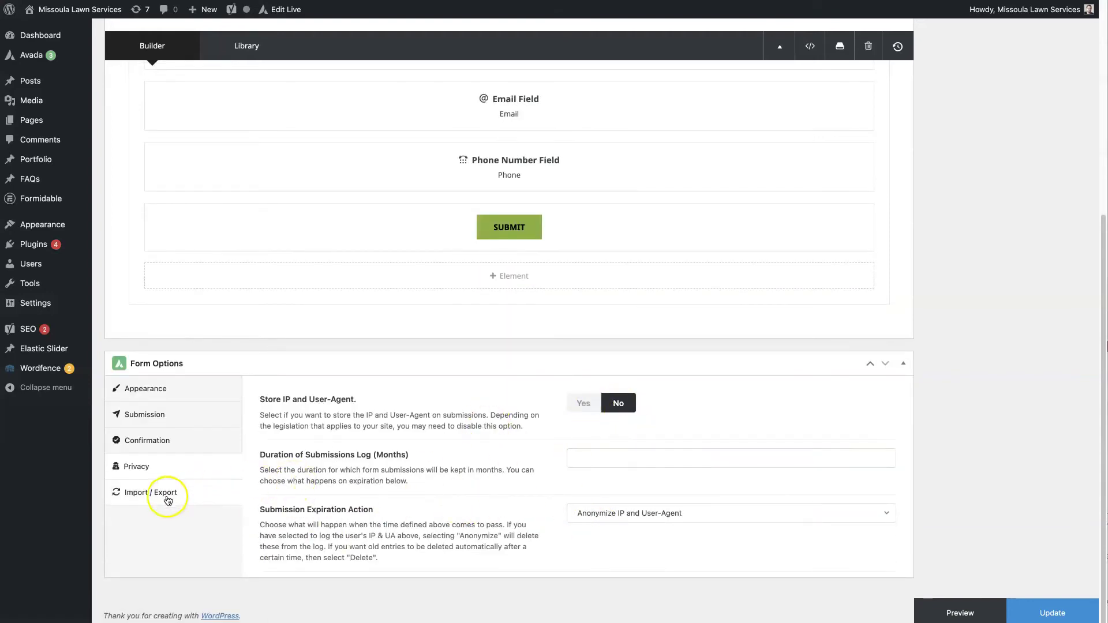
click(207, 495)
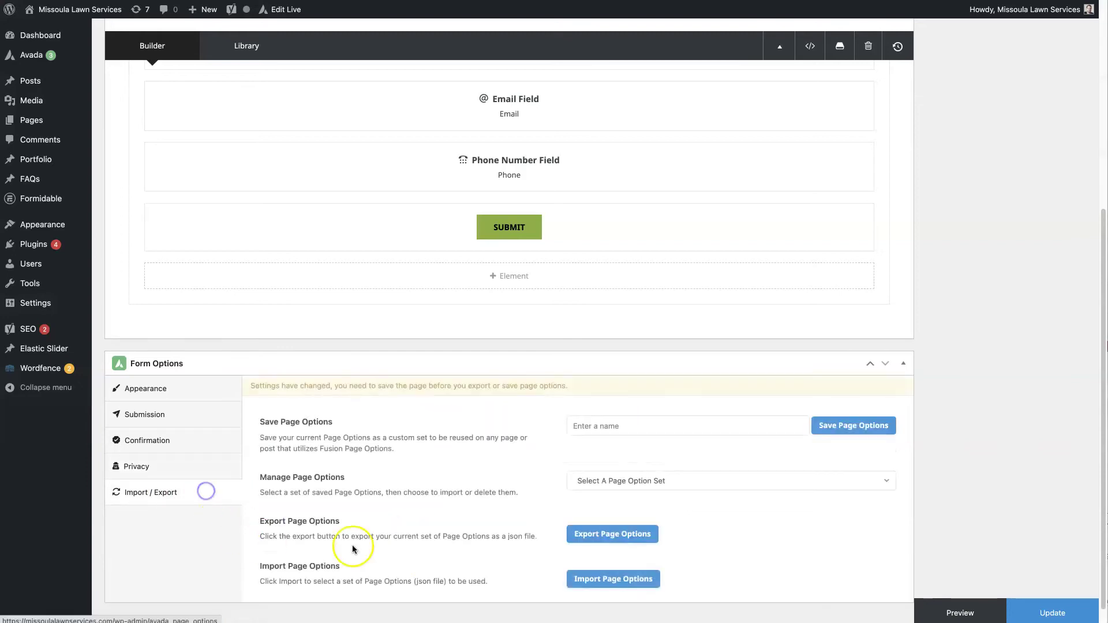
scroll(537, 470, down, 1)
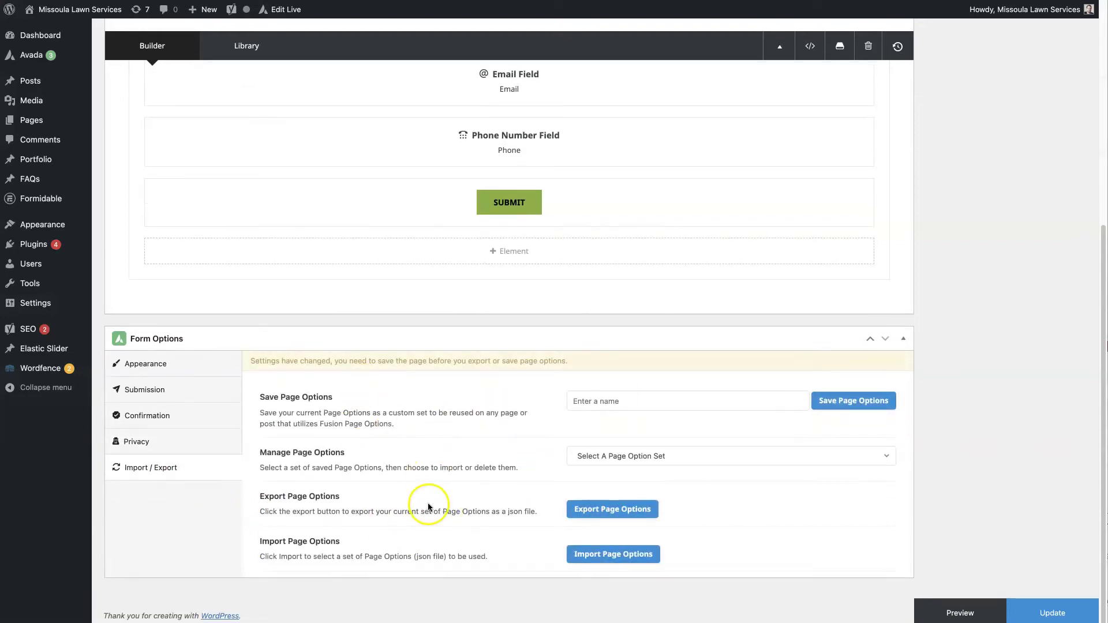
click(201, 374)
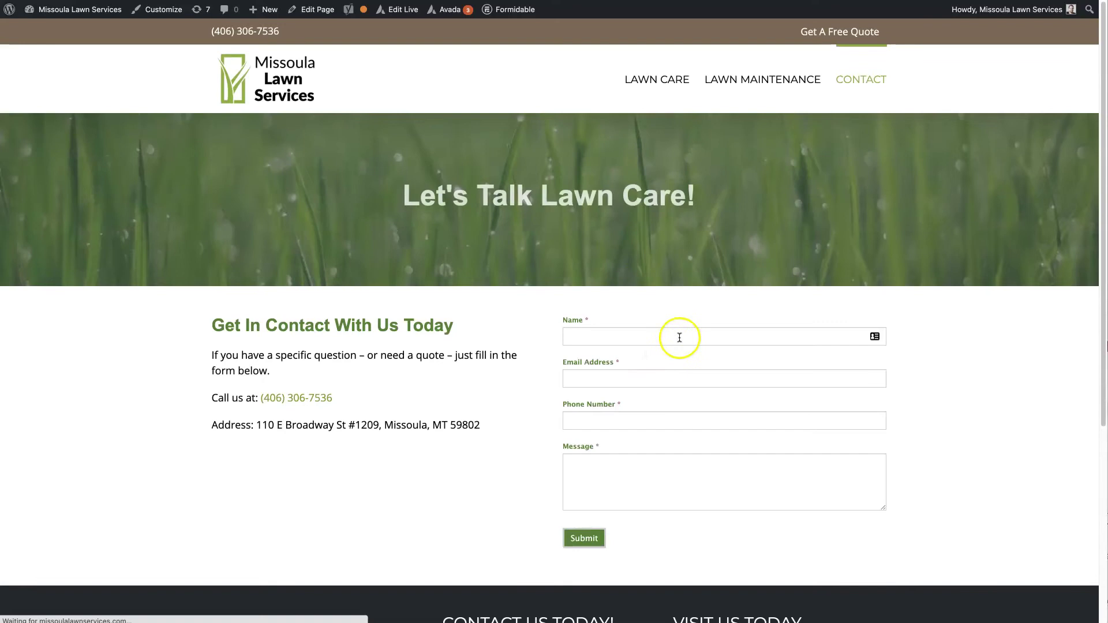
Step: From the live Contact page, open the Contact Us page editor in a new tab
scroll(492, 423, down, 4)
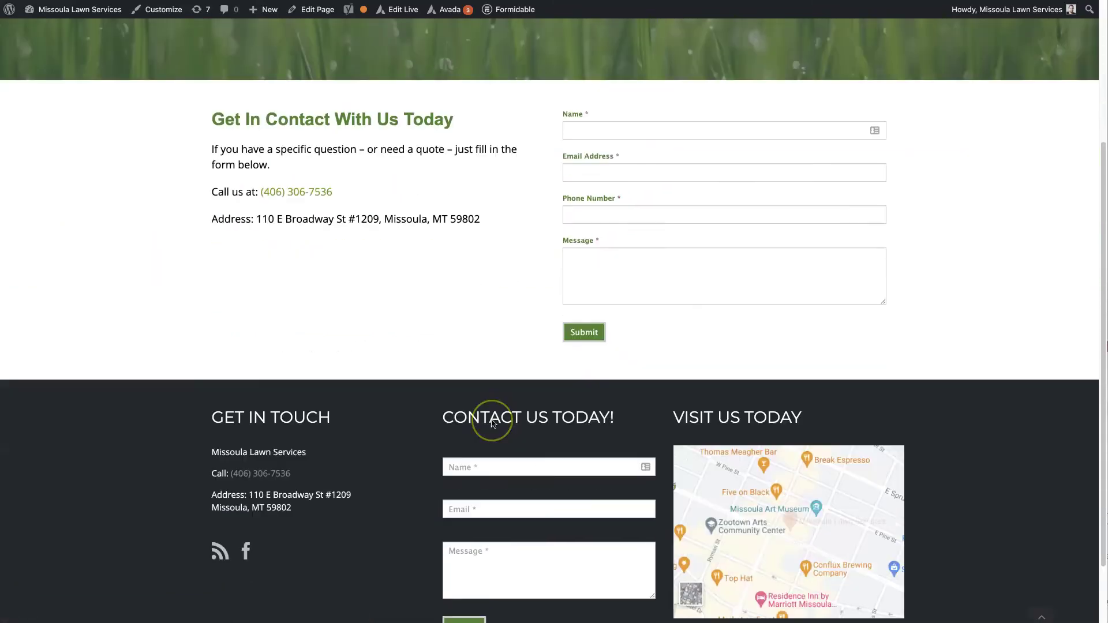
scroll(491, 423, up, 4)
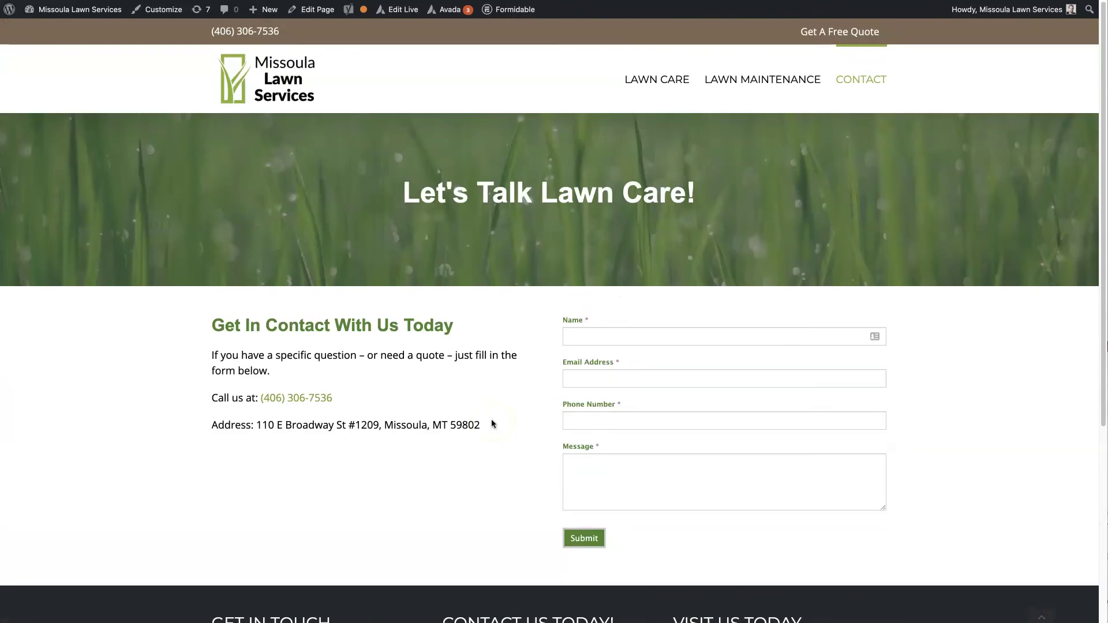
right_click(309, 9)
click(338, 13)
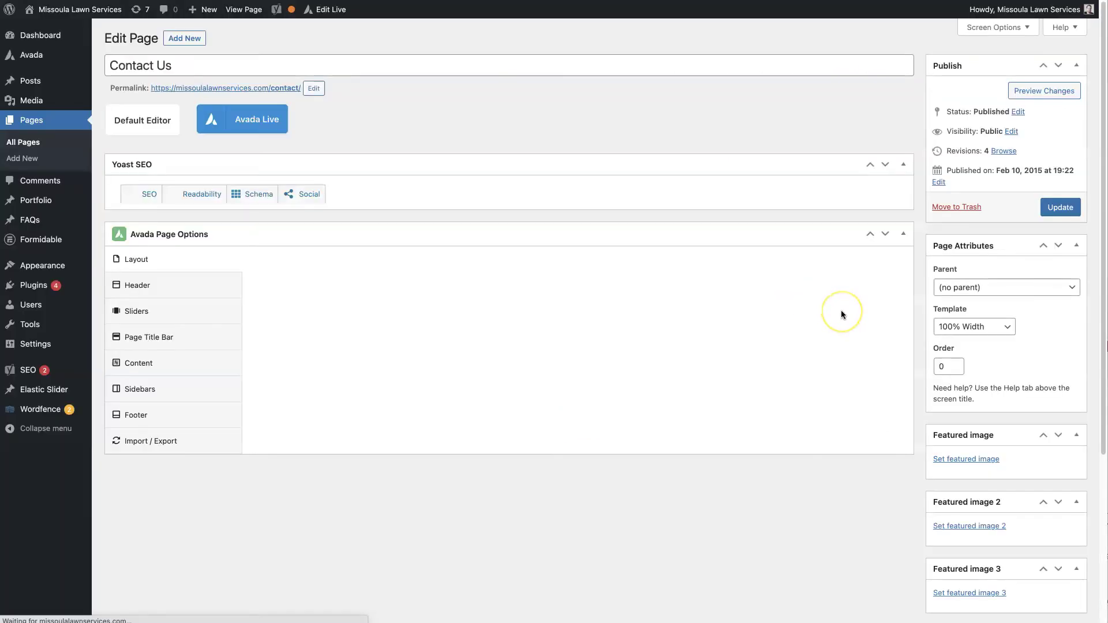
Step: Add an Avada Form element to the right column below the Formidable shortcode
scroll(795, 318, down, 3)
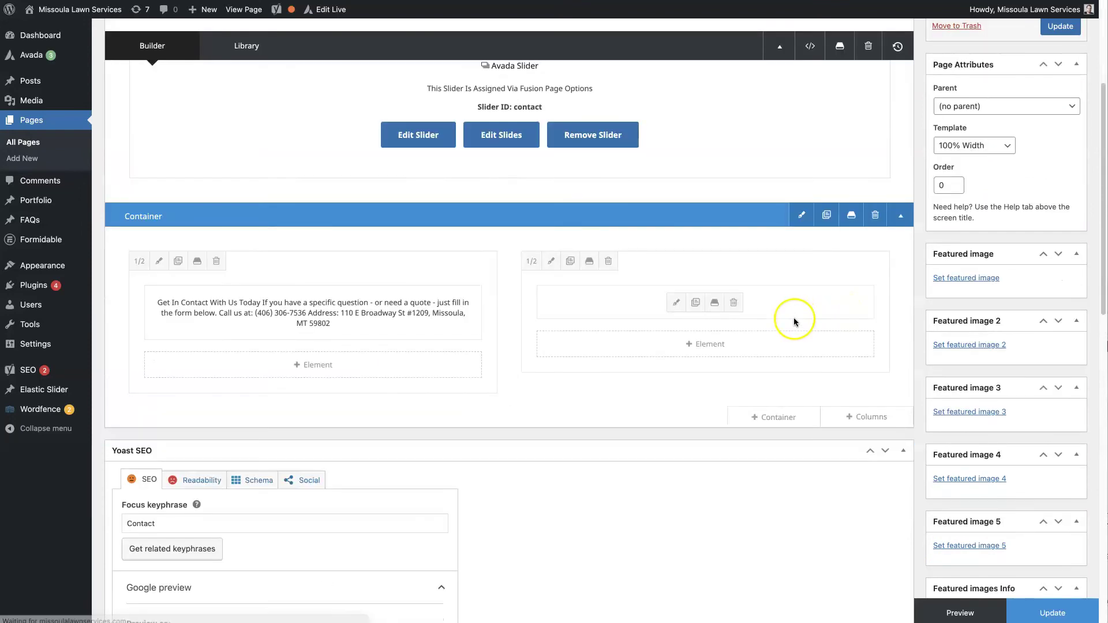
click(712, 345)
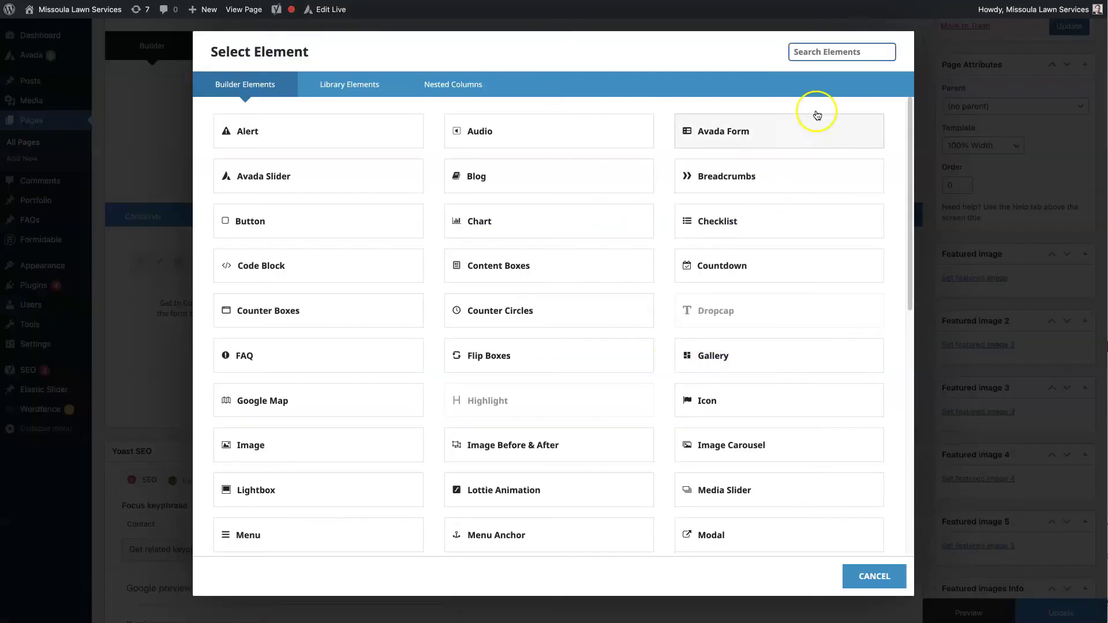
click(815, 57)
text(form)
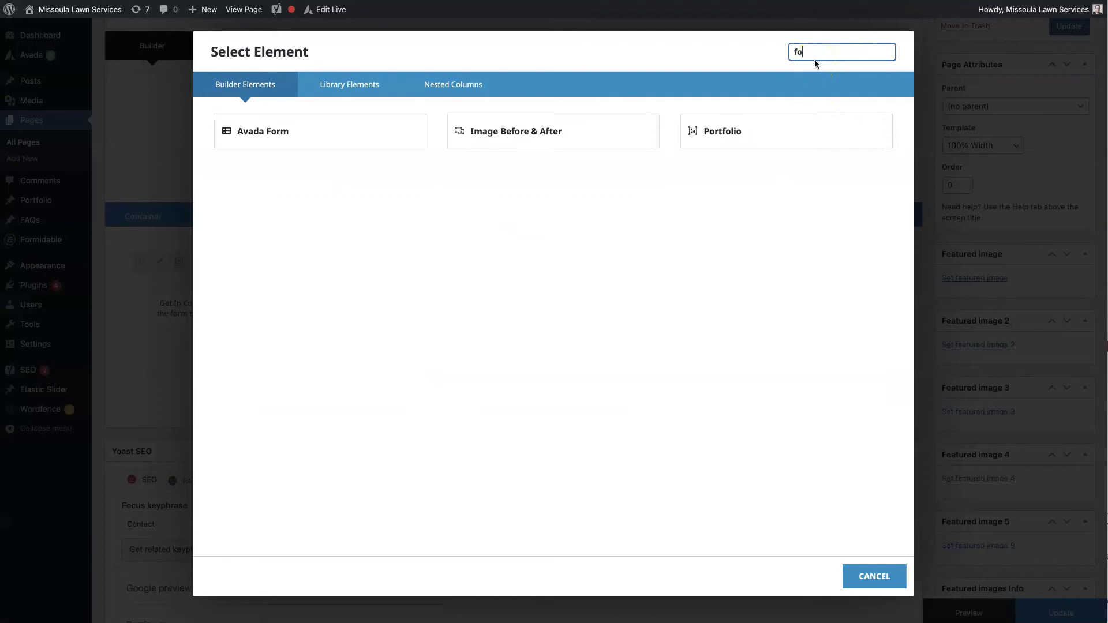
click(291, 136)
Step: Select the 'Contact Us' form in the Avada Form element and save it
click(588, 126)
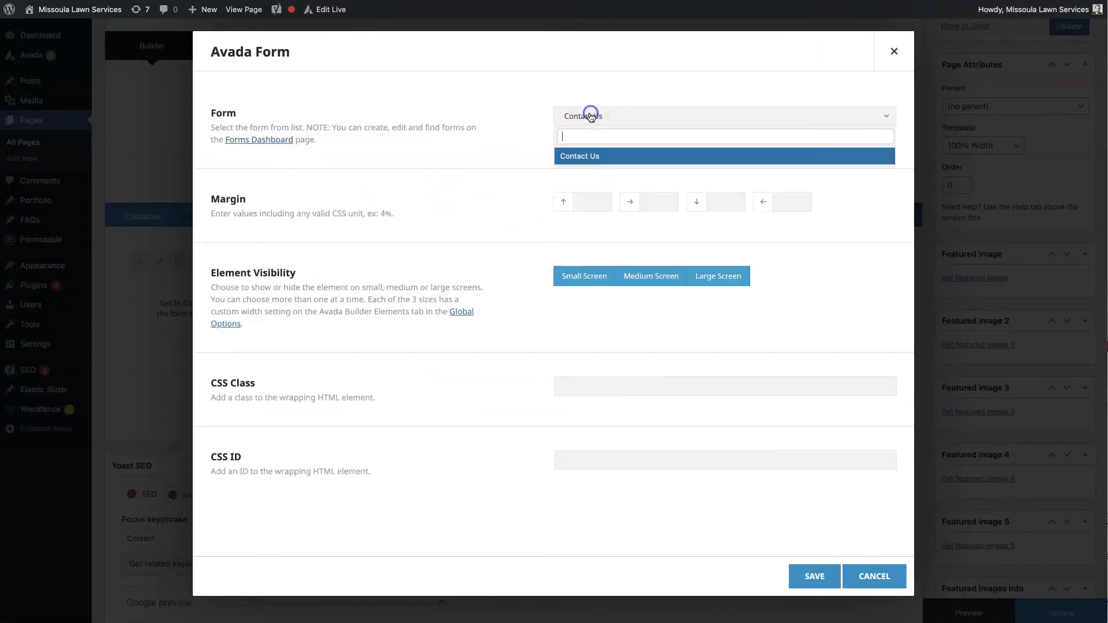
click(594, 164)
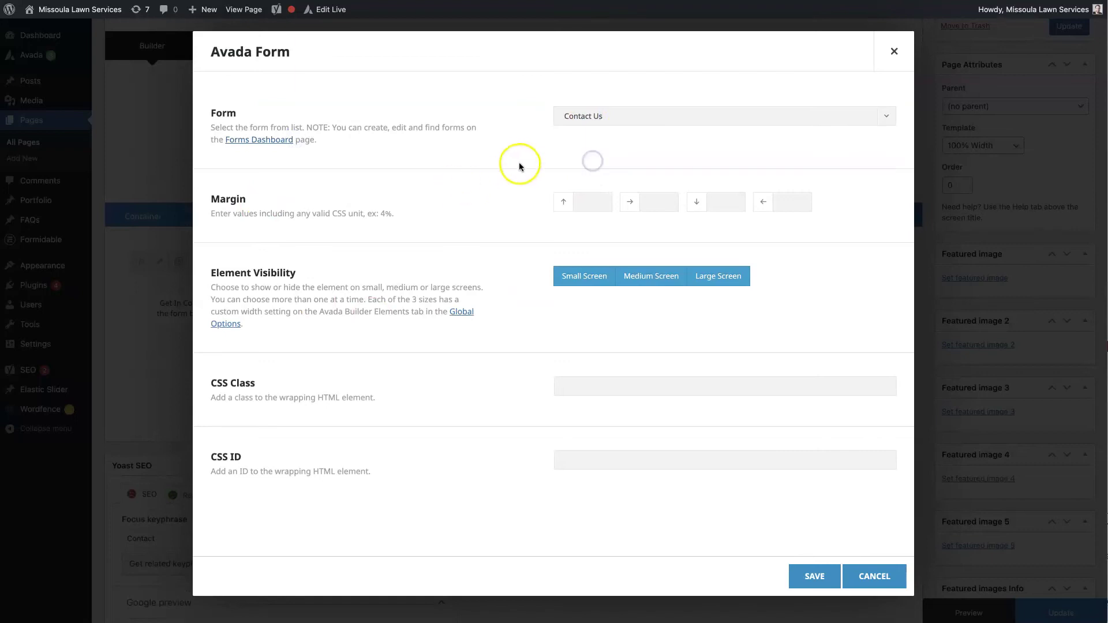
click(596, 118)
text(fasdf)
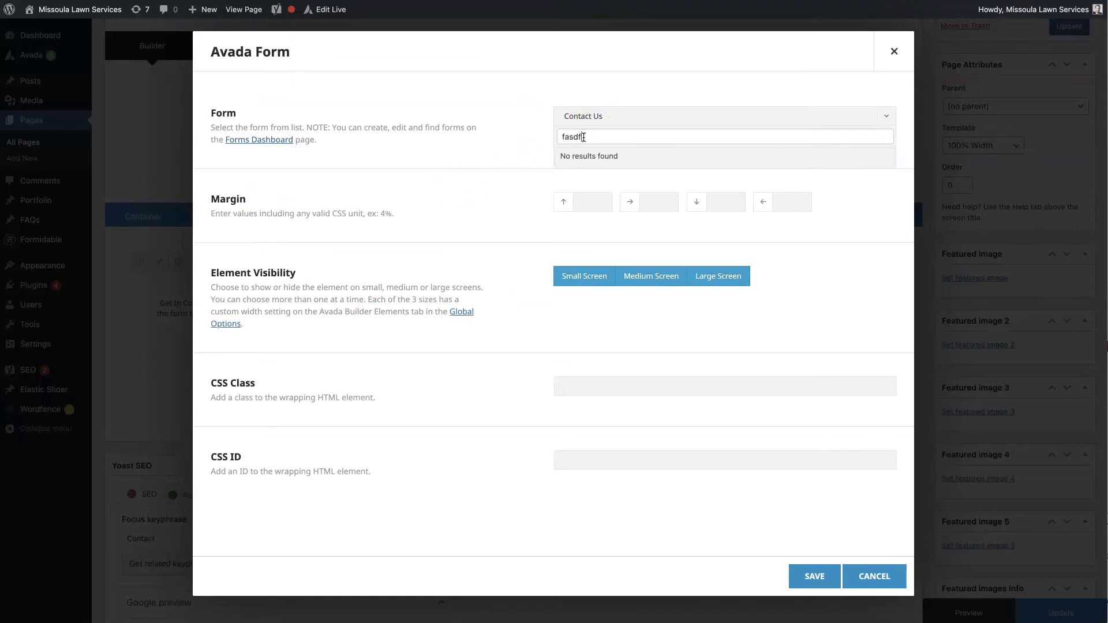
click(609, 149)
click(458, 146)
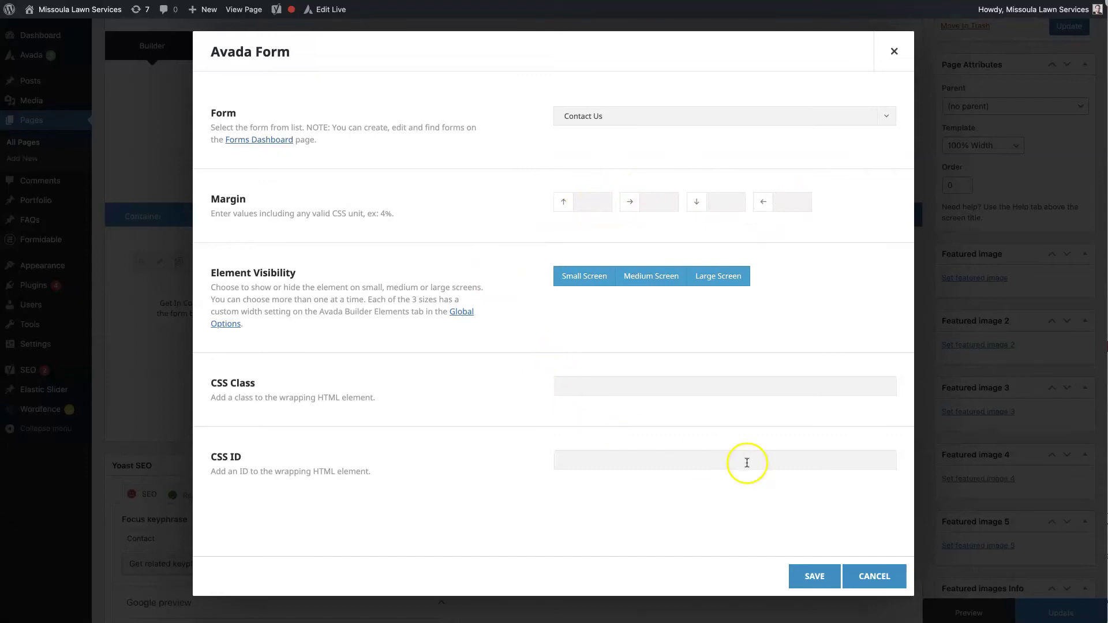
click(807, 577)
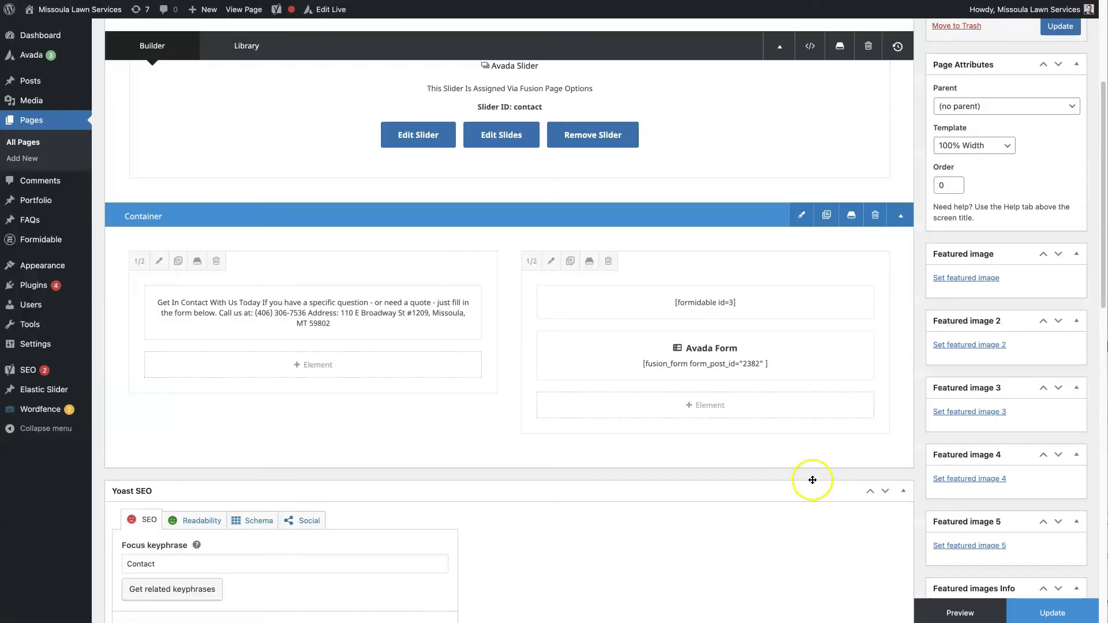
Step: Delete the old [formidable id=3] element from the column
click(733, 304)
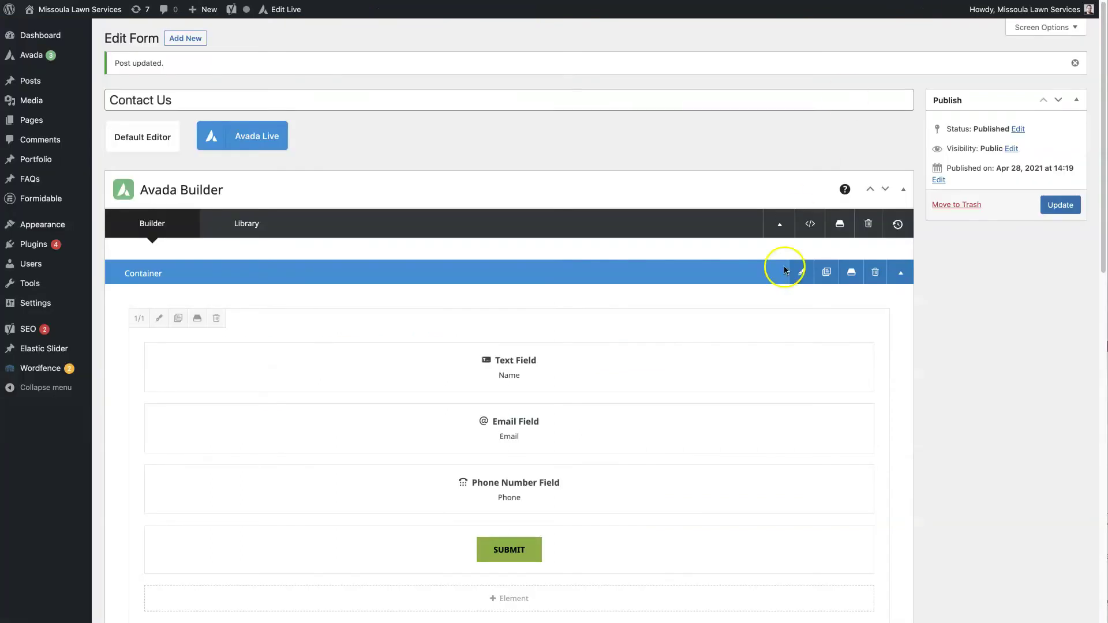
Step: Set Field Background Color to white, update the form, and preview the Contact Us page
scroll(784, 323, down, 10)
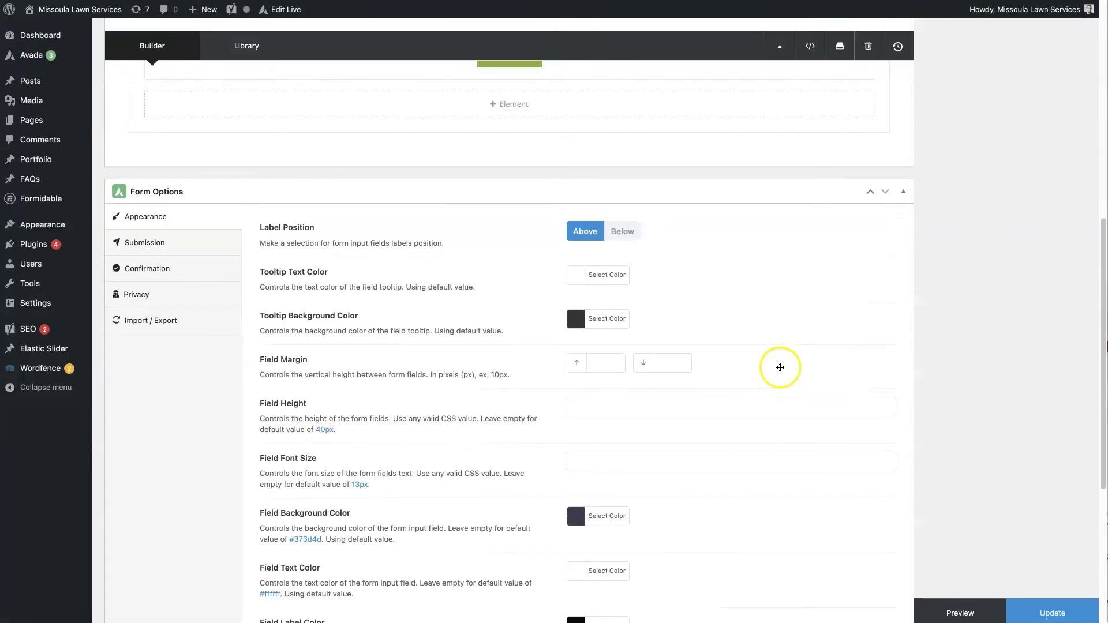
scroll(545, 385, down, 4)
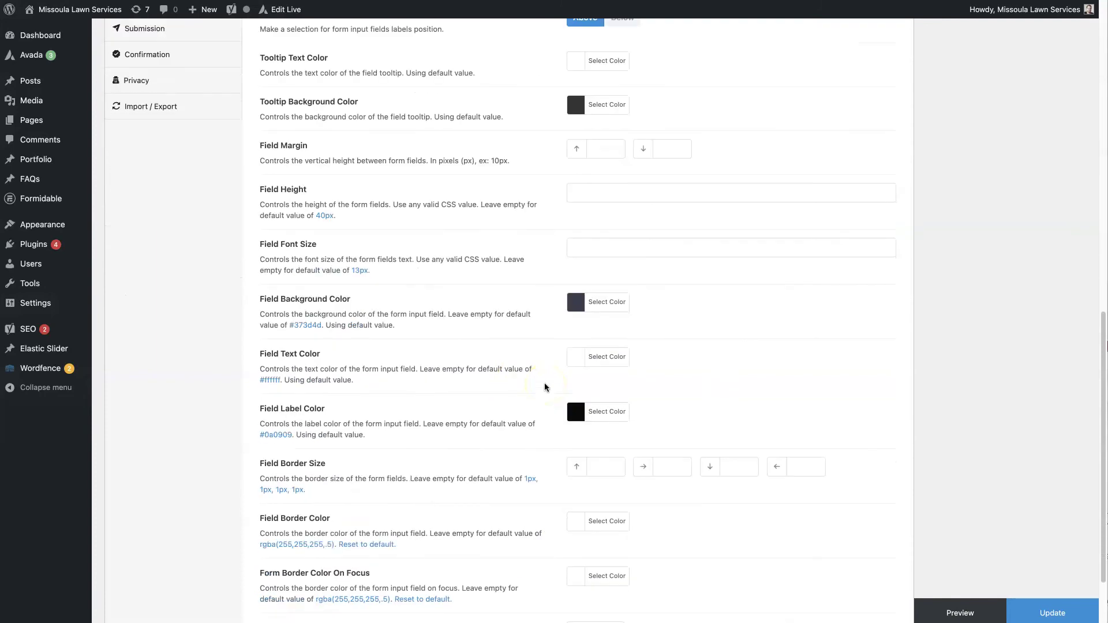
click(573, 302)
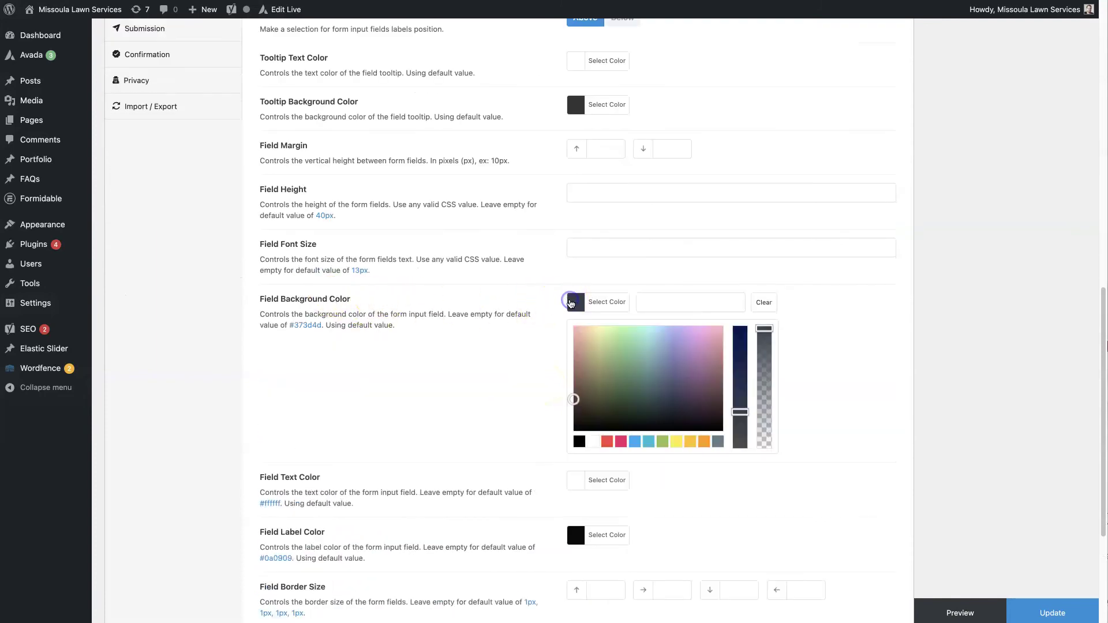
click(594, 446)
click(1072, 345)
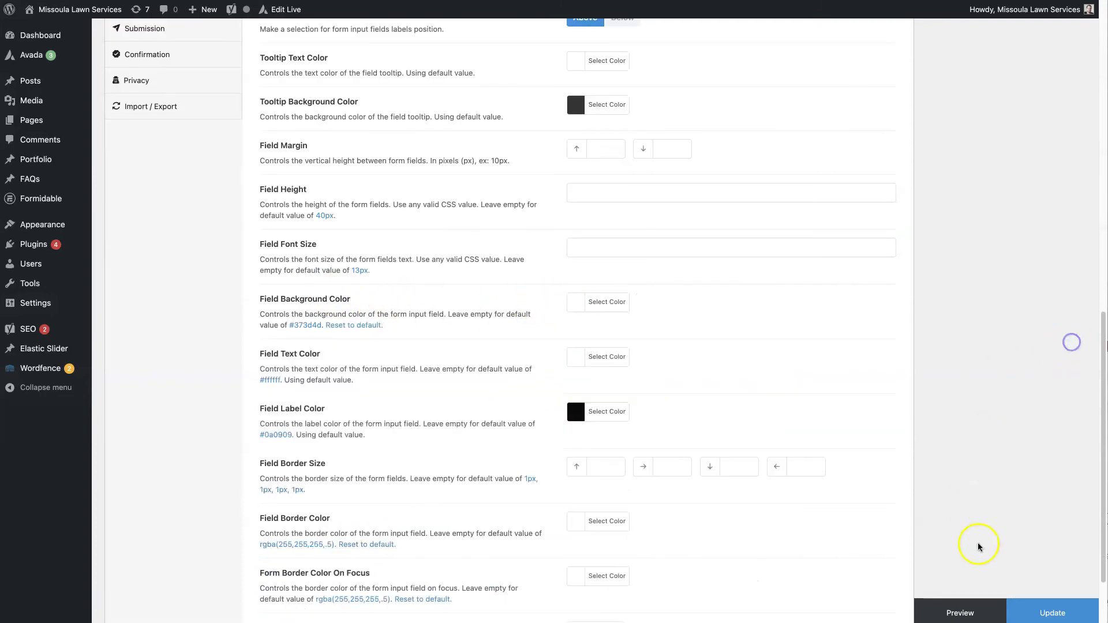
click(1044, 608)
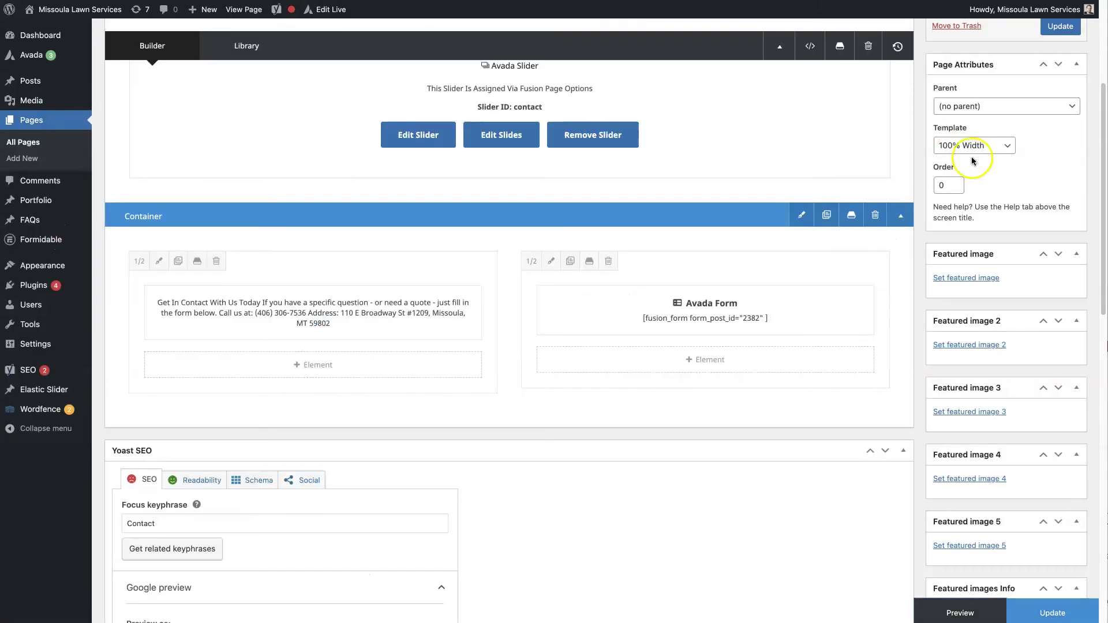
scroll(916, 155, up, 3)
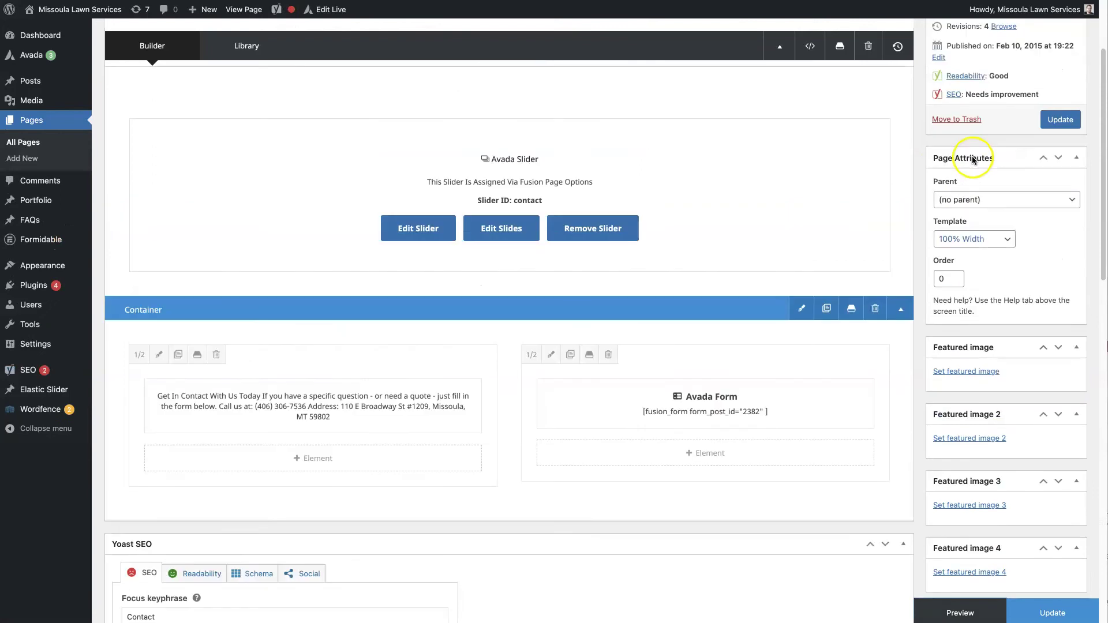
click(1036, 90)
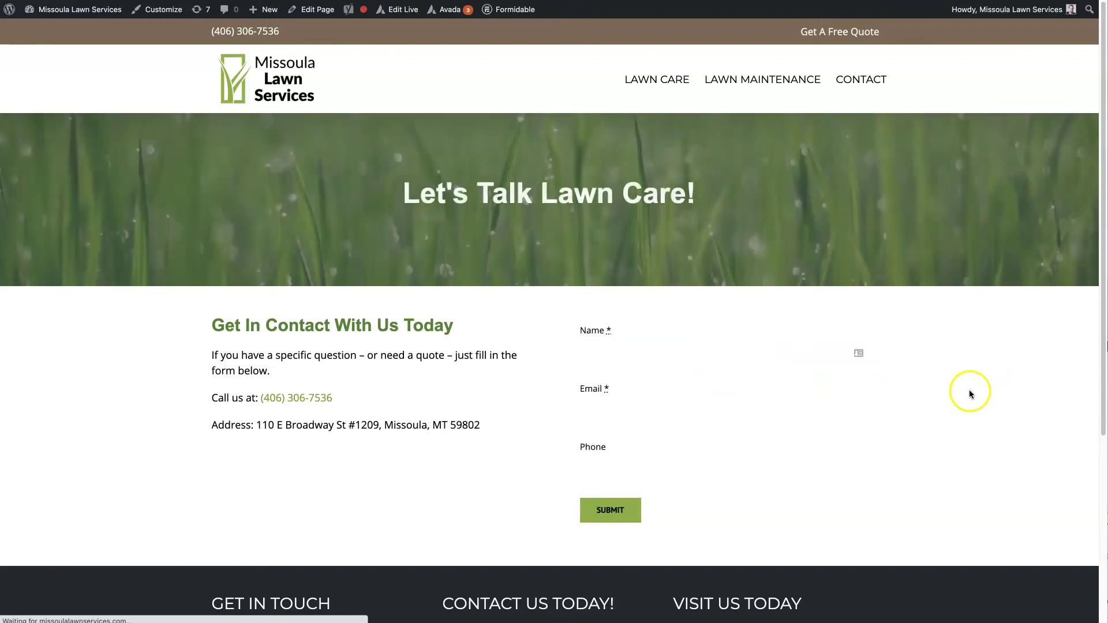
Step: Set the form's Field Border Size to 1px on the top, right, bottom and left
key(super+w)
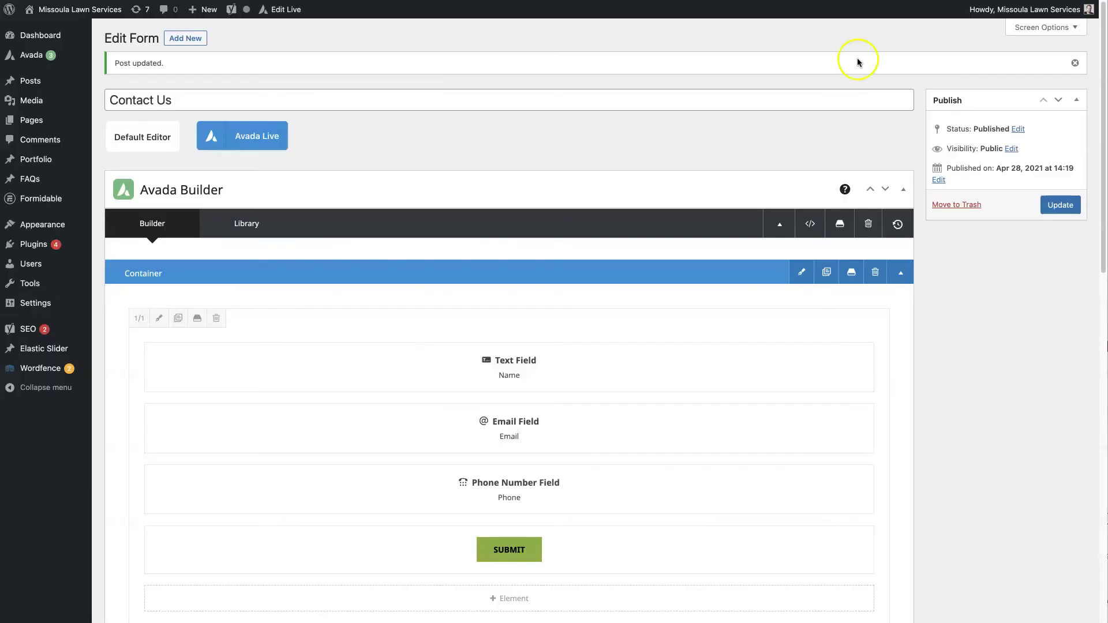
scroll(917, 363, down, 10)
scroll(918, 362, down, 3)
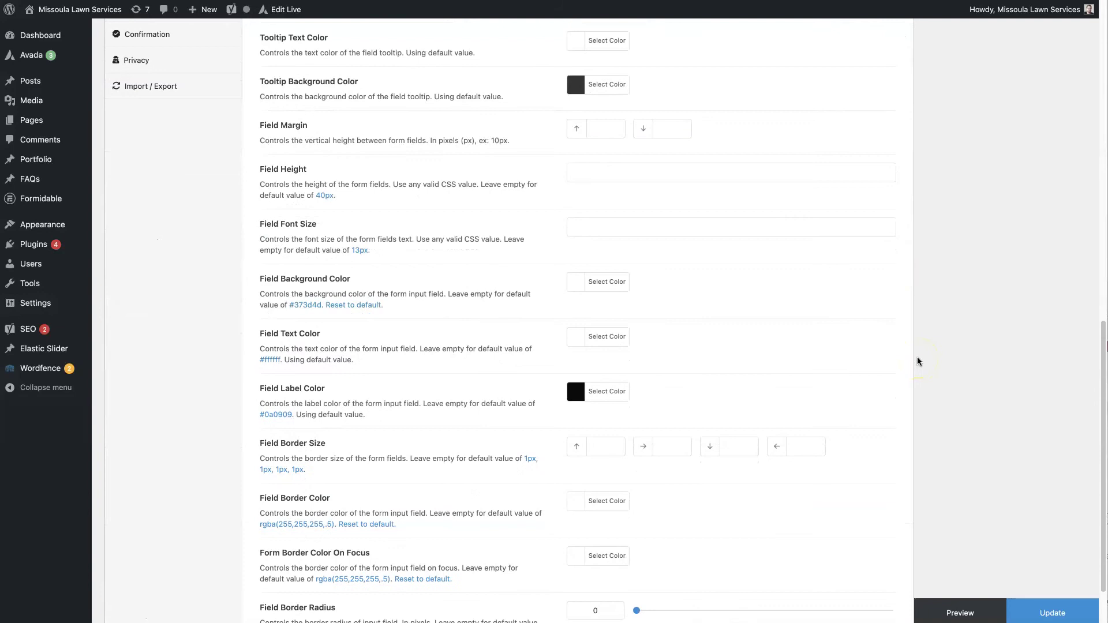
scroll(918, 361, down, 2)
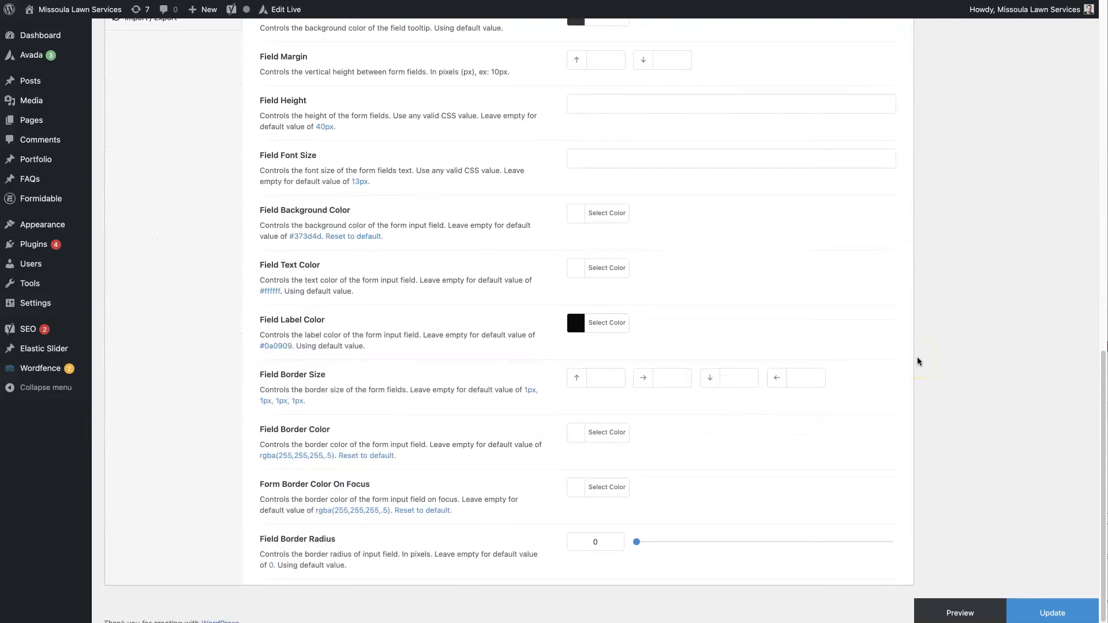
click(616, 381)
text(1px)
click(671, 378)
text(1px)
click(736, 378)
text(1px)
click(799, 379)
text(1px)
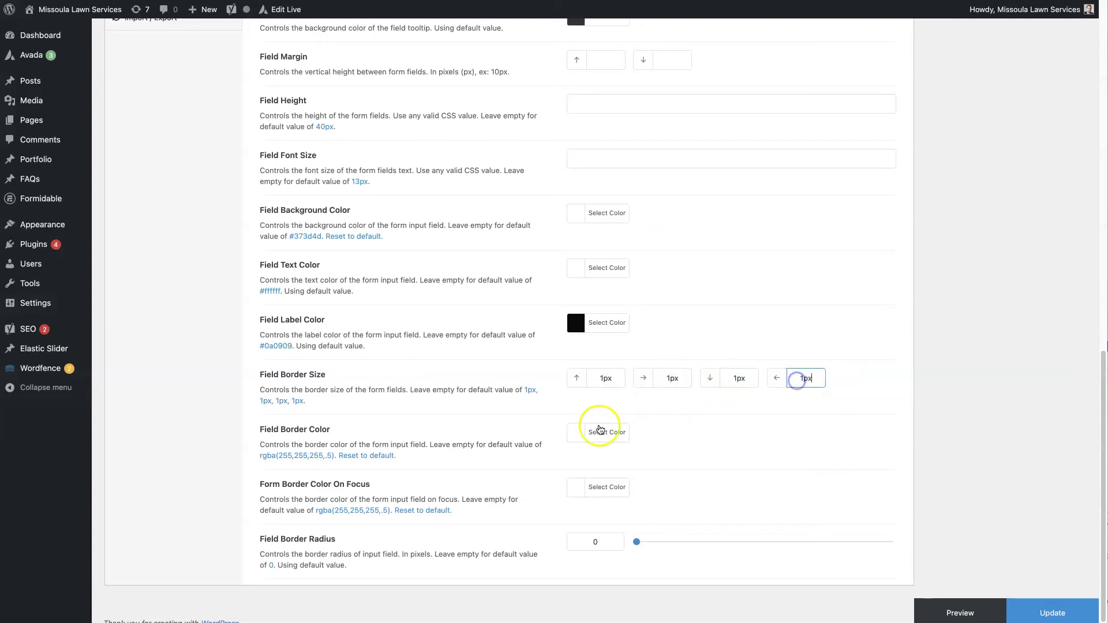
Step: Make the Field Border Color rgba(188,188,188,0.5) and save the form
click(578, 438)
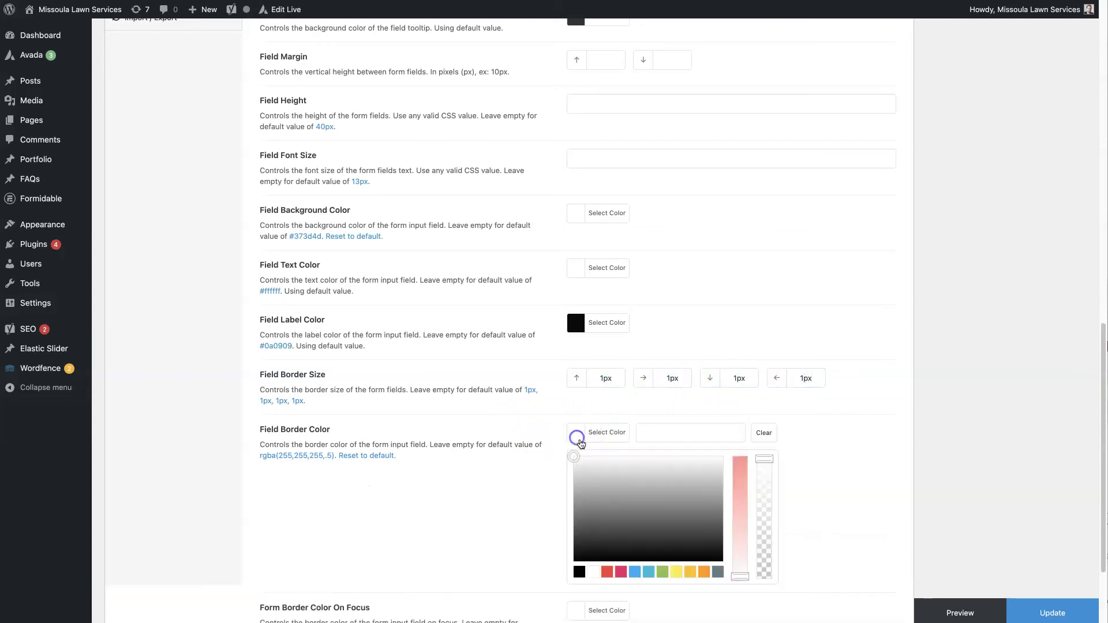
click(572, 484)
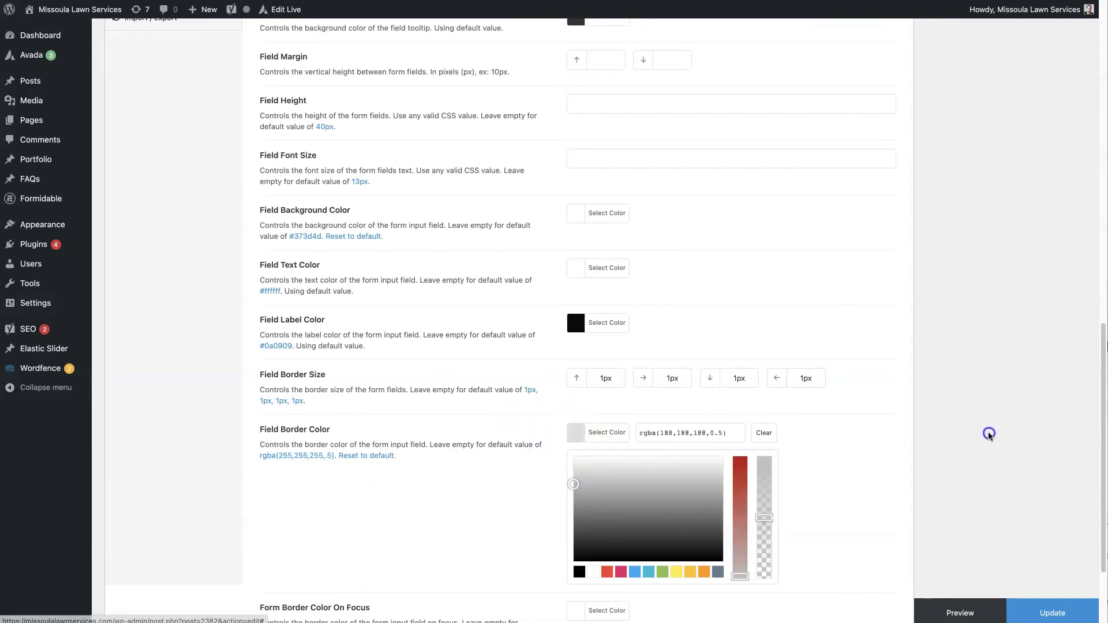
click(987, 433)
click(1056, 607)
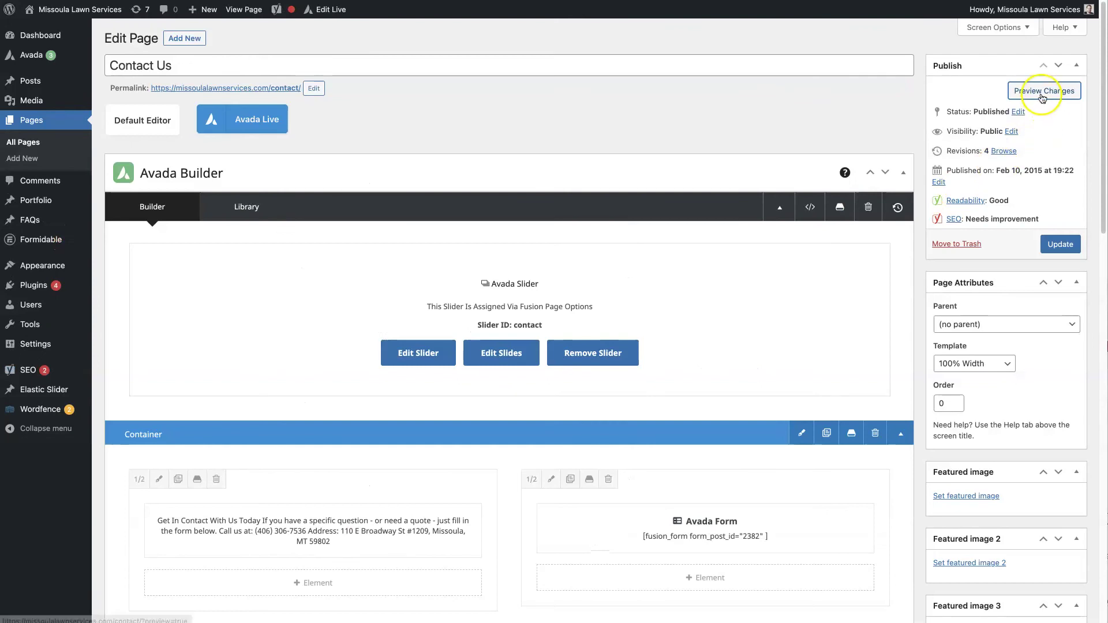
Step: Preview the Contact Us page to check the white, grey-bordered form, then update the page
click(1043, 92)
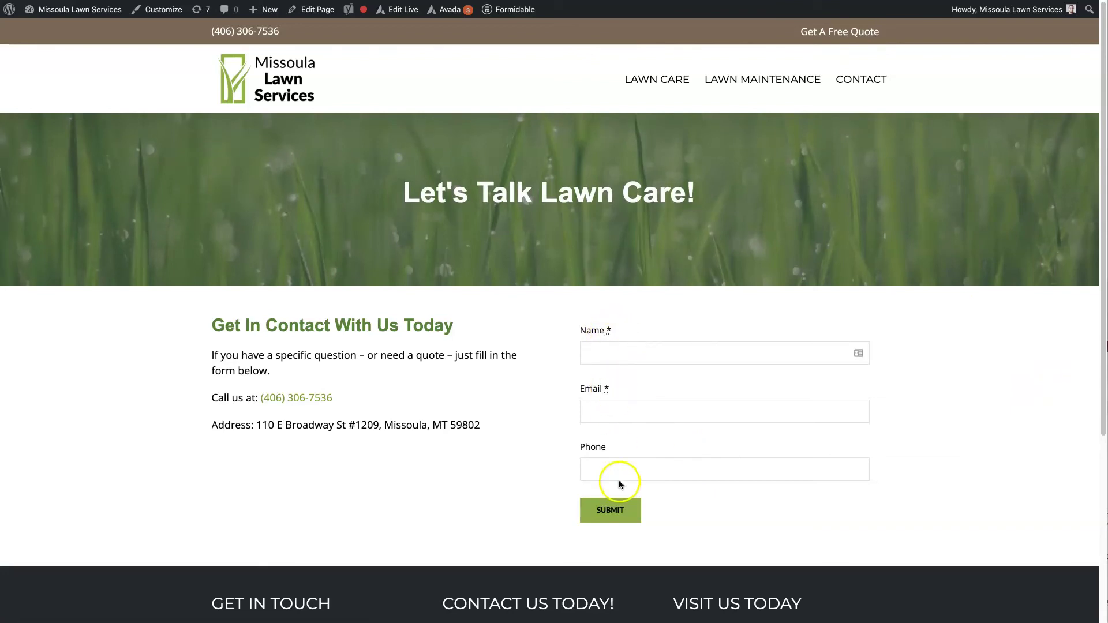
scroll(963, 501, down, 3)
scroll(963, 501, down, 1)
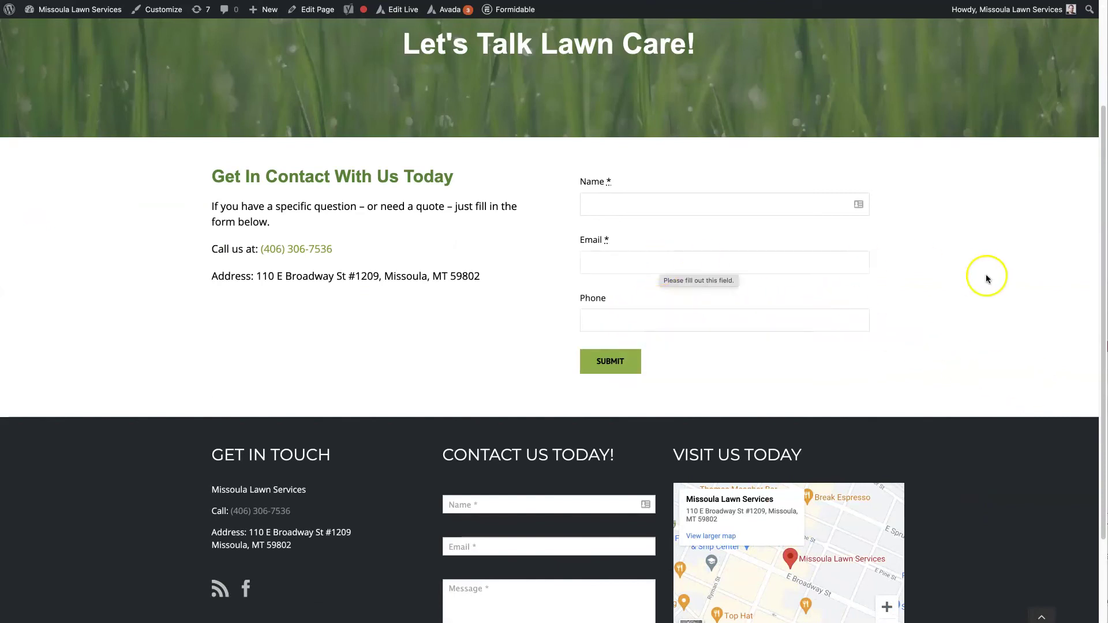
scroll(986, 351, up, 1)
scroll(986, 351, up, 1)
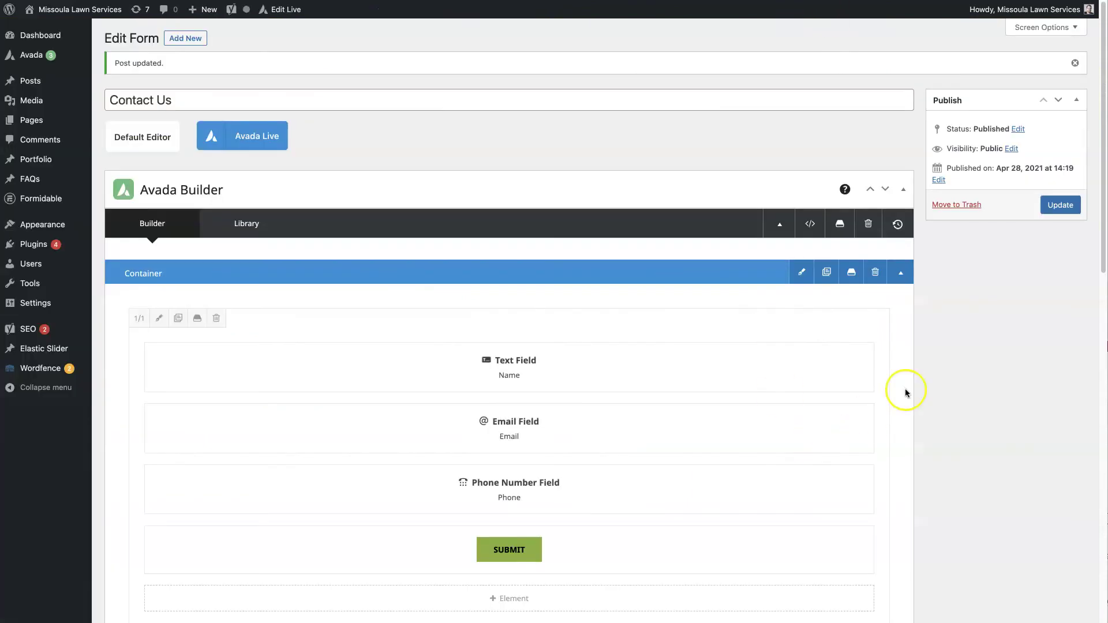
scroll(895, 404, down, 10)
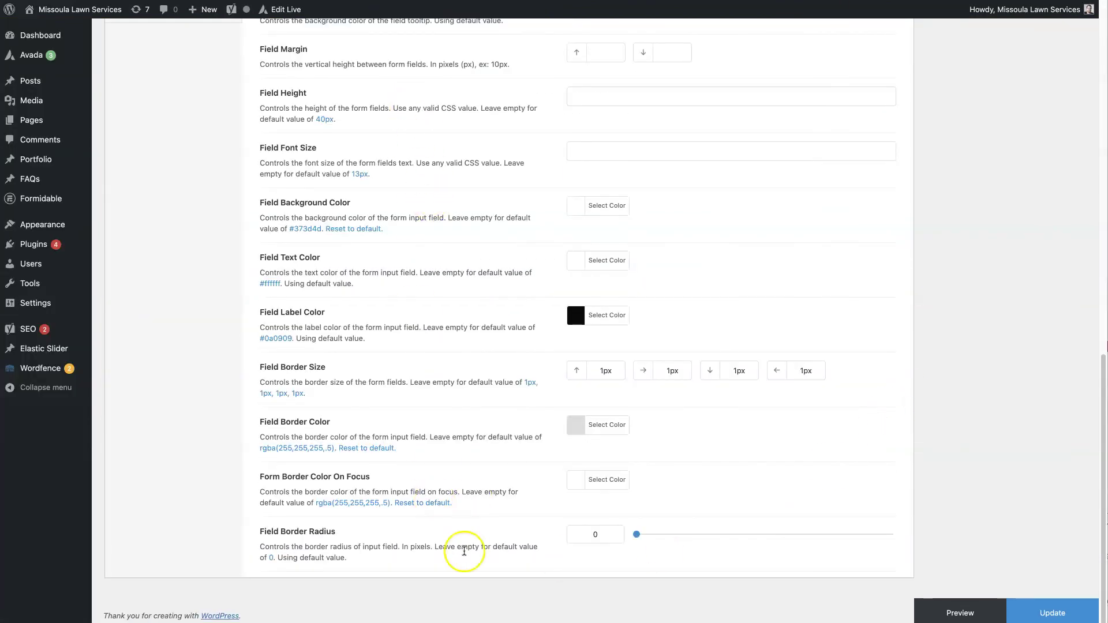
scroll(983, 311, up, 10)
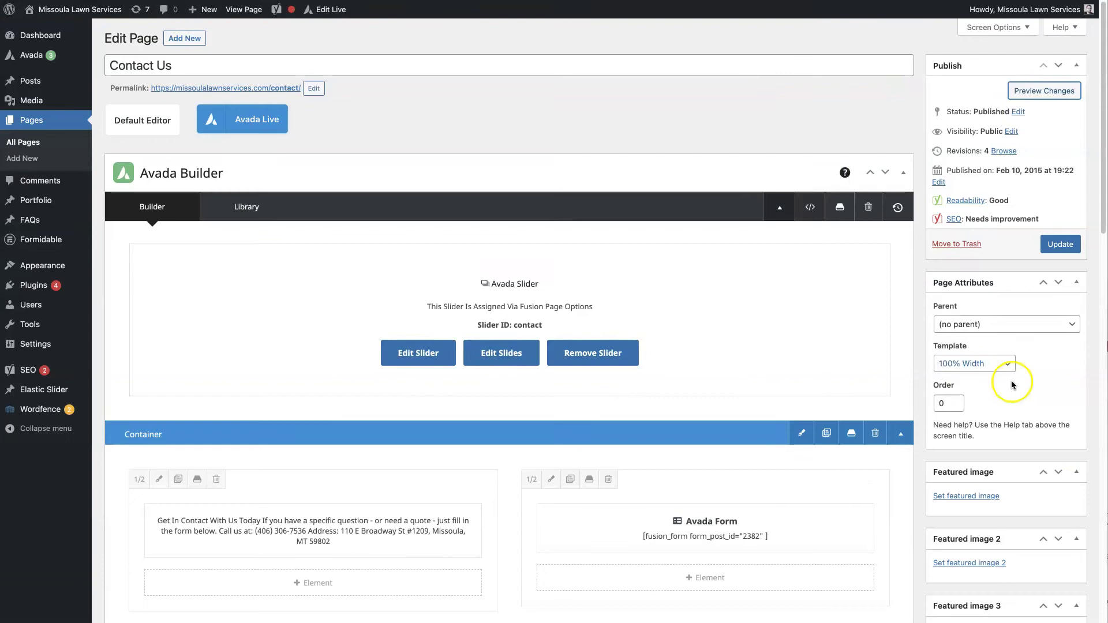
click(1061, 244)
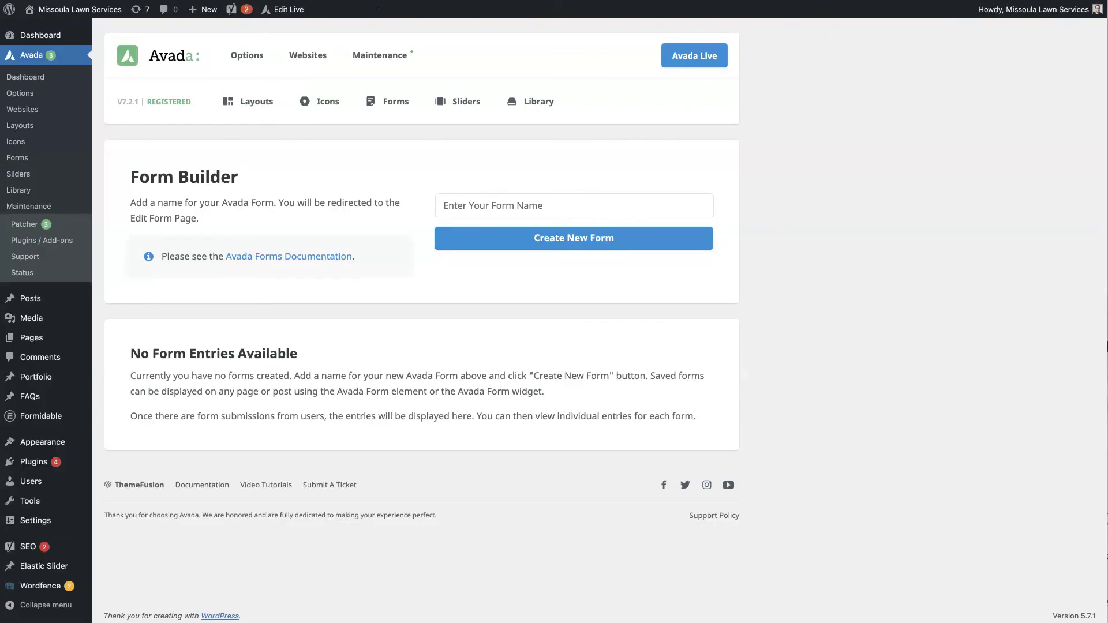
mouse_move(384, 109)
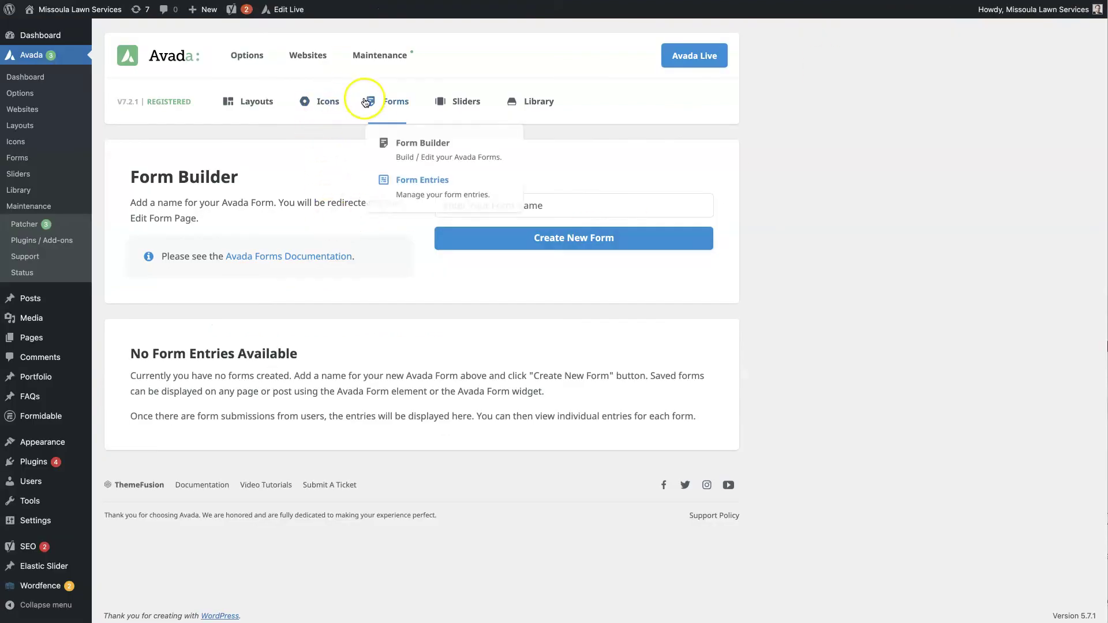
click(416, 183)
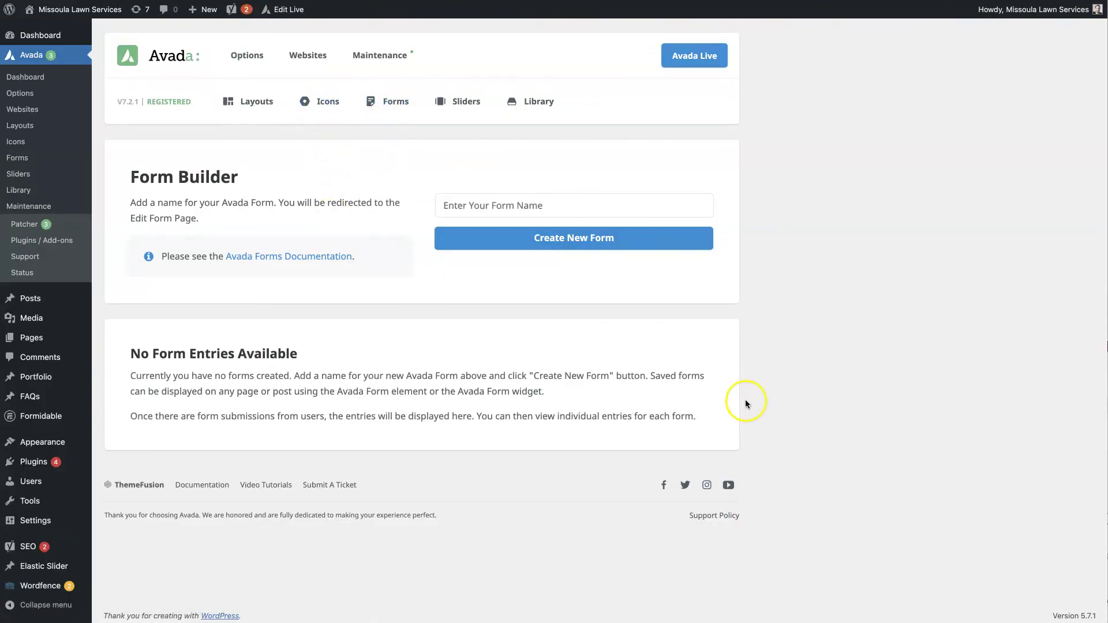